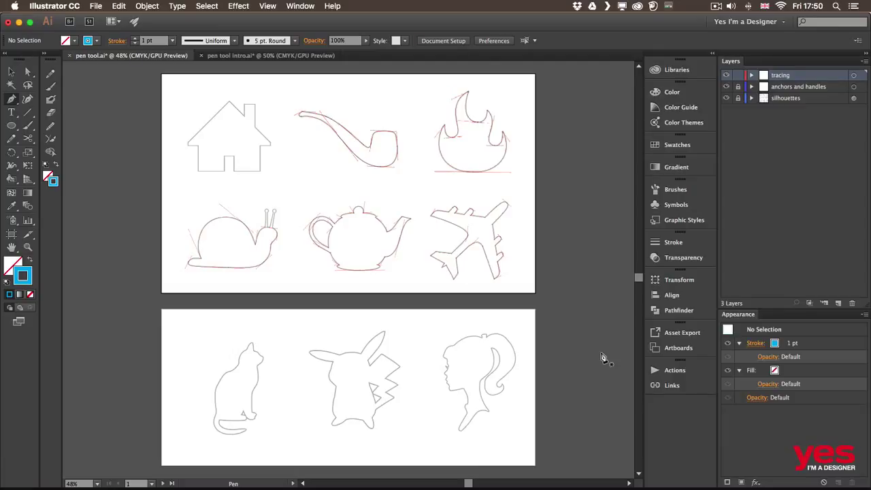
Trace the base of the house silhouette with straight Pen segments from its lower-left corner, around the doorway, to the lower-right corner
key(super+1)
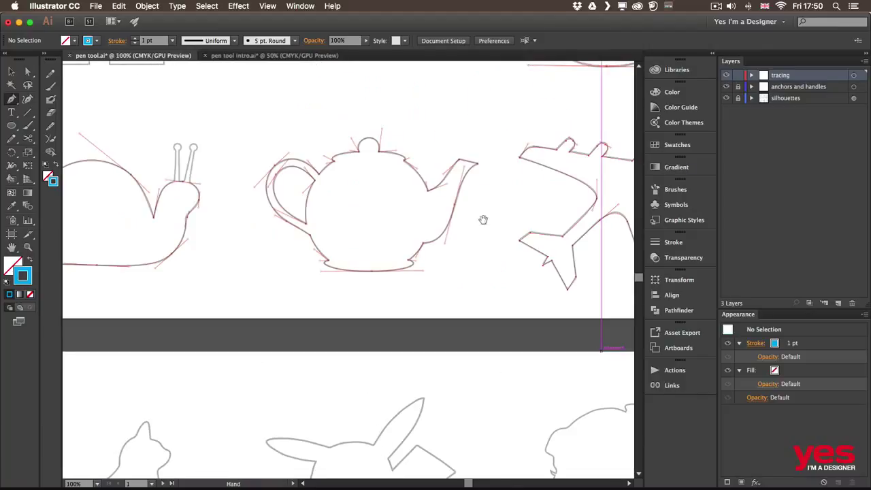
drag(237, 93, 412, 317)
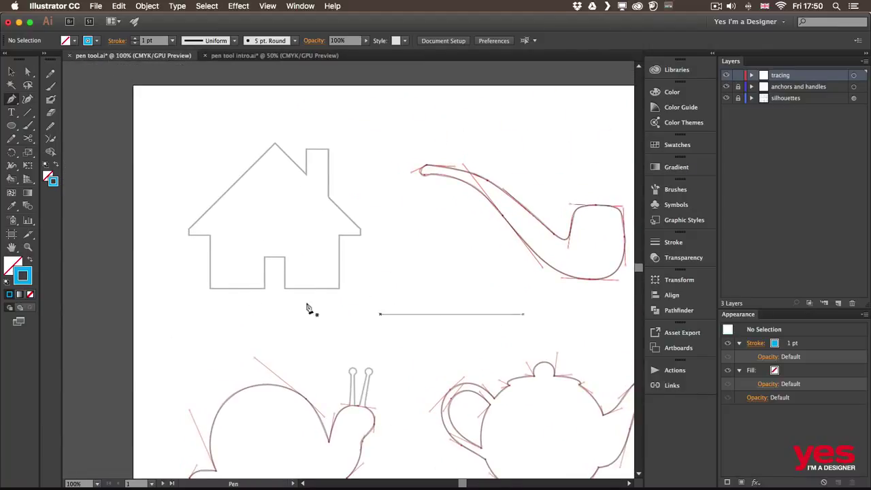
click(210, 288)
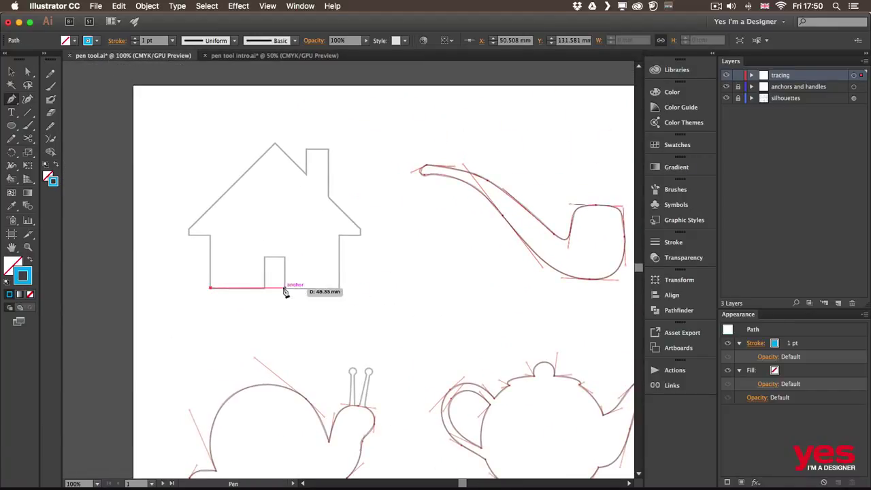
click(265, 288)
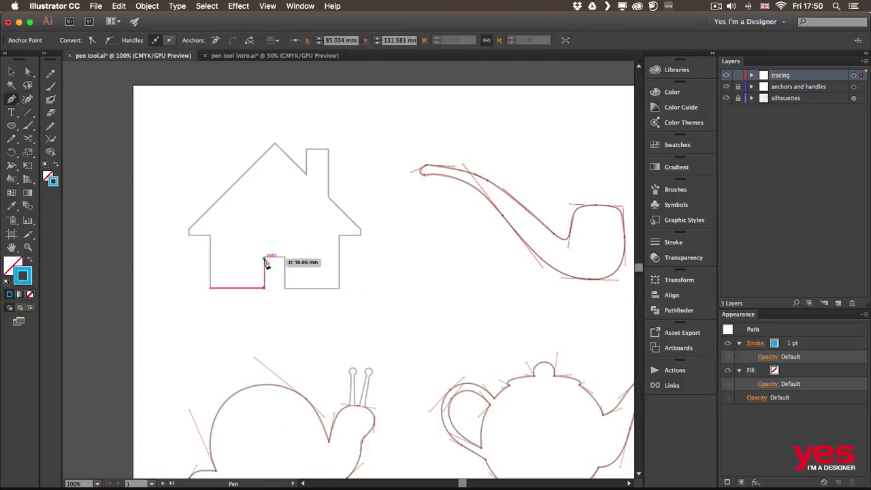
click(265, 257)
click(285, 257)
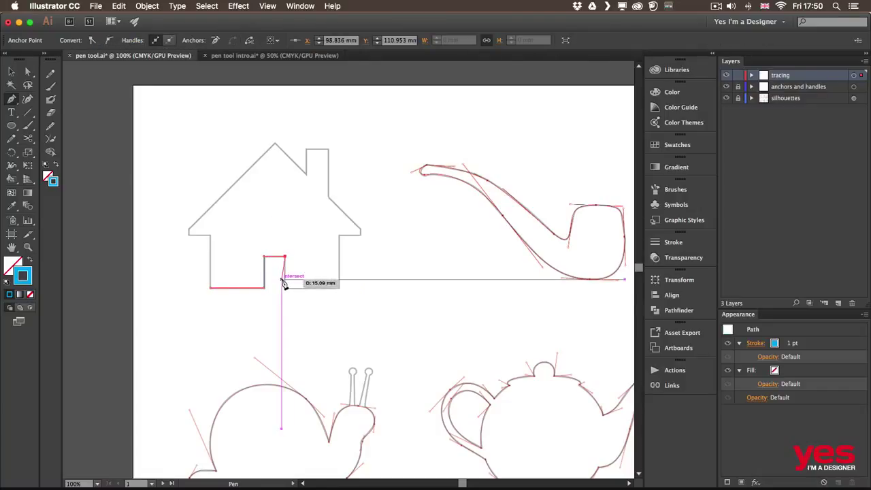
click(284, 288)
click(339, 288)
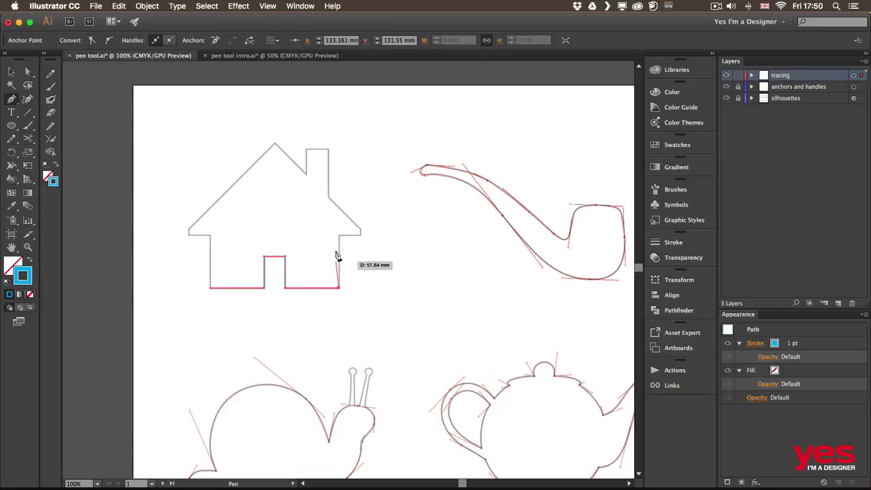
Continue the house path up the right wall, around the eave, up the right roof slope and around the chimney
click(339, 235)
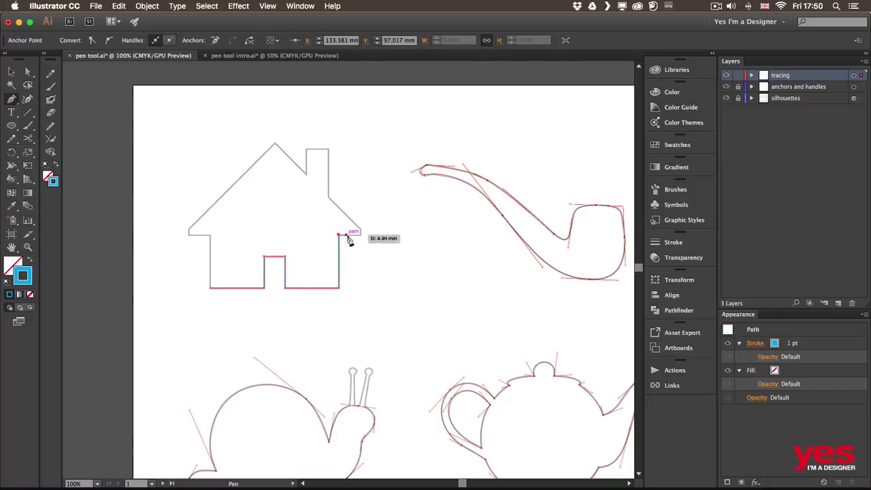
click(360, 234)
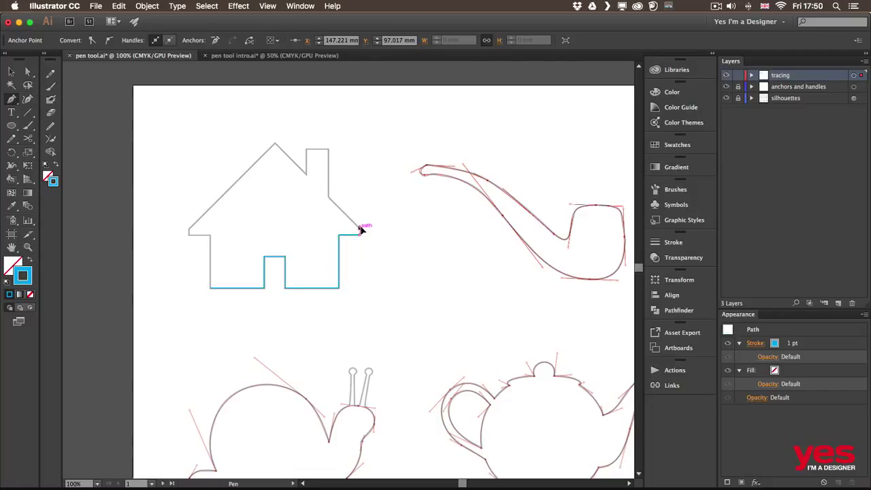
click(359, 226)
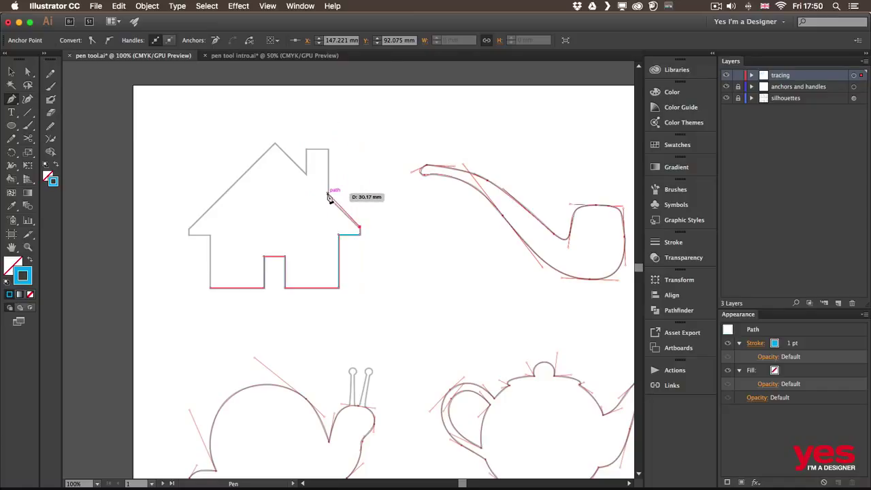
click(327, 195)
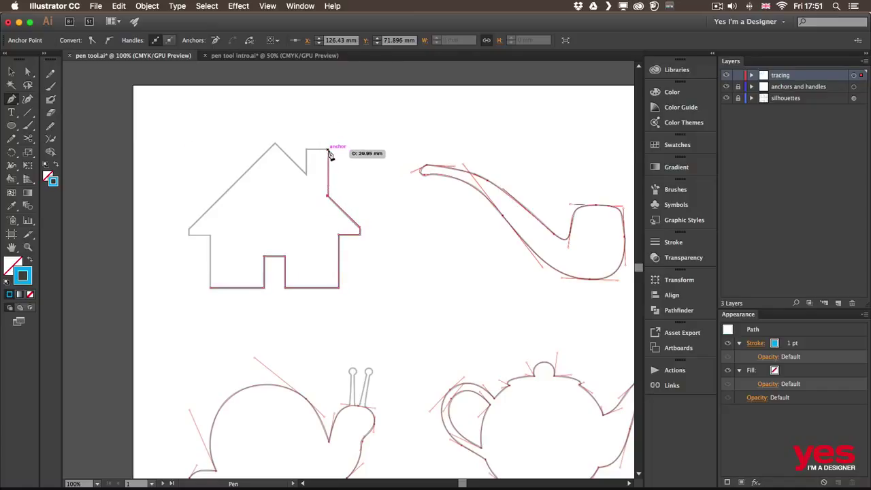
click(327, 148)
click(306, 148)
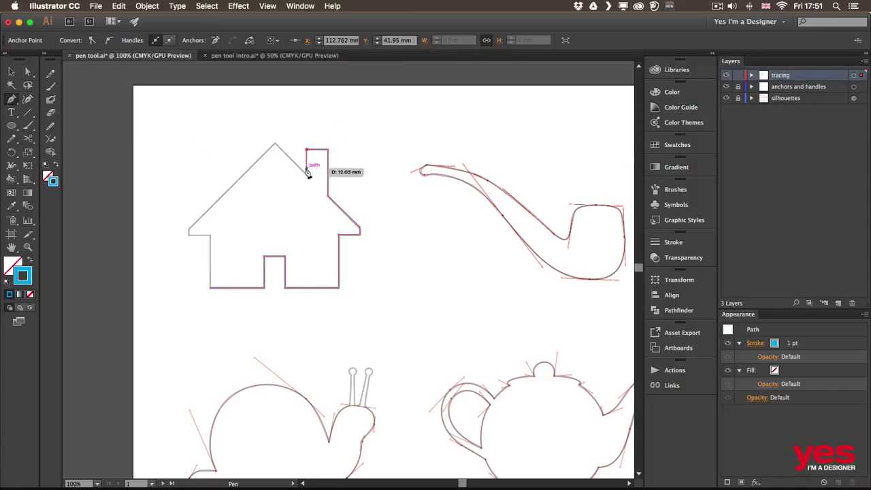
click(306, 175)
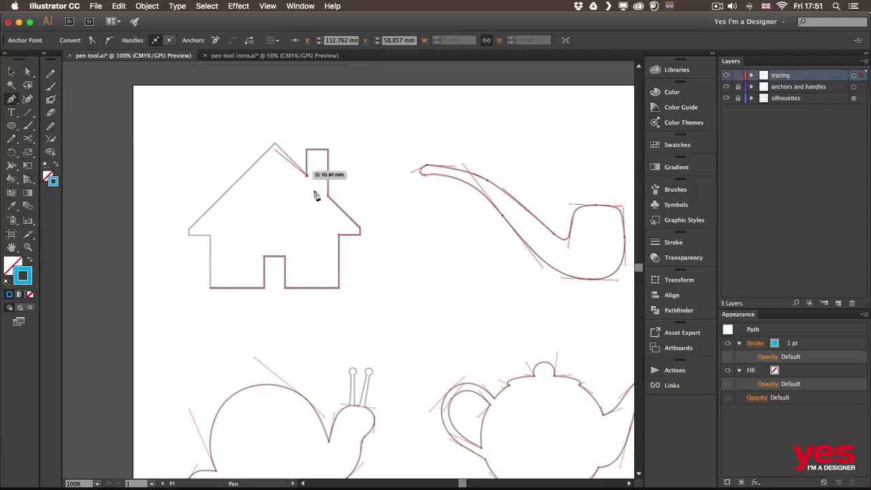
Set the stroke weight of the unfinished house path to 3 pt
click(797, 343)
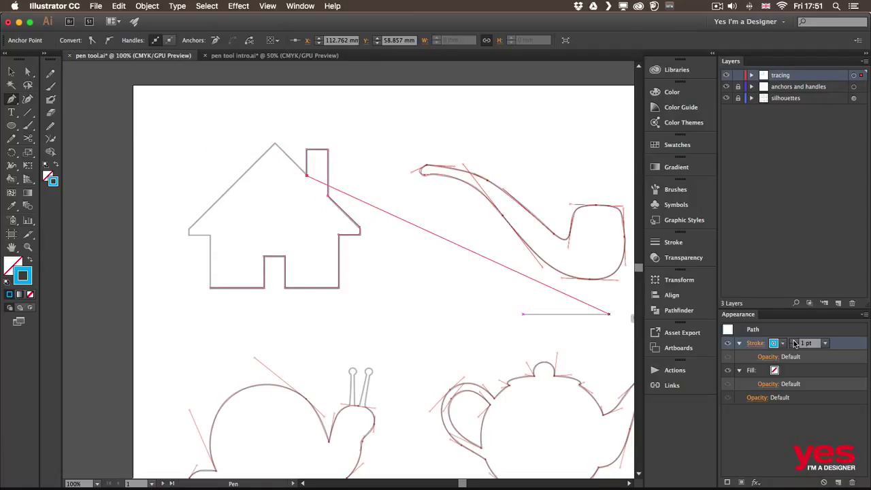
click(794, 341)
click(794, 341)
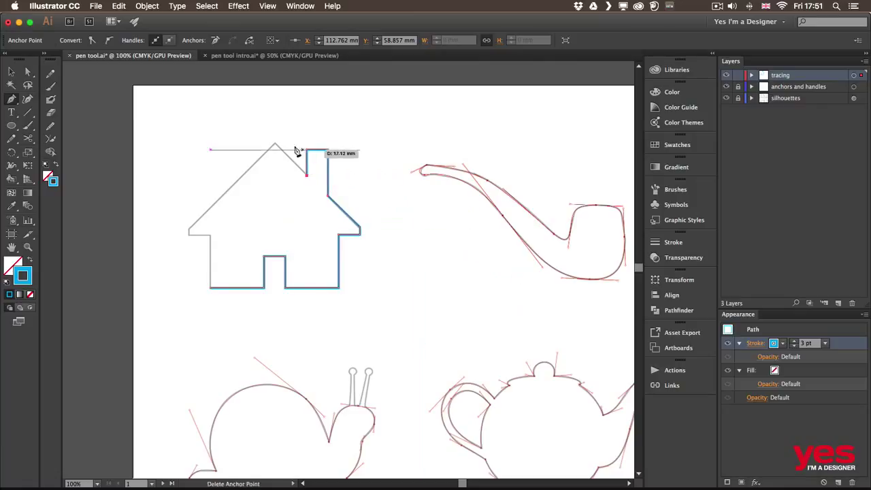
Trace the roof peak, left slope, left eave and left wall, and close the house path at its starting anchor
click(274, 143)
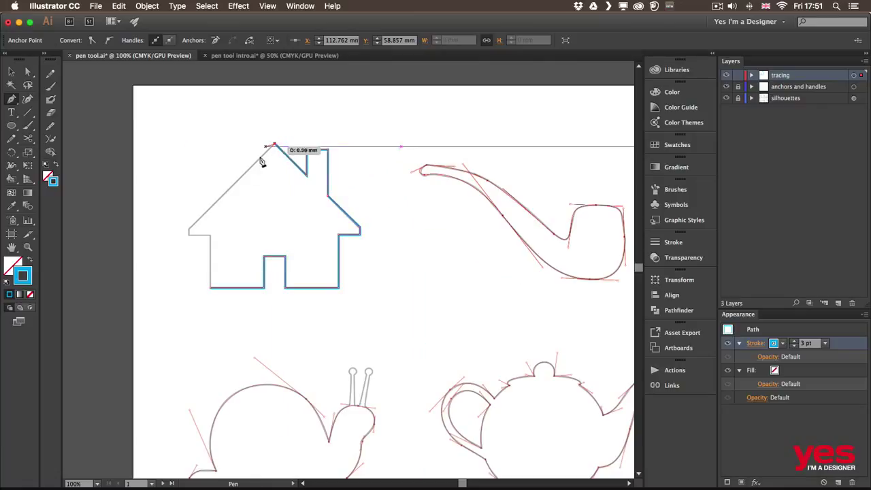
click(190, 230)
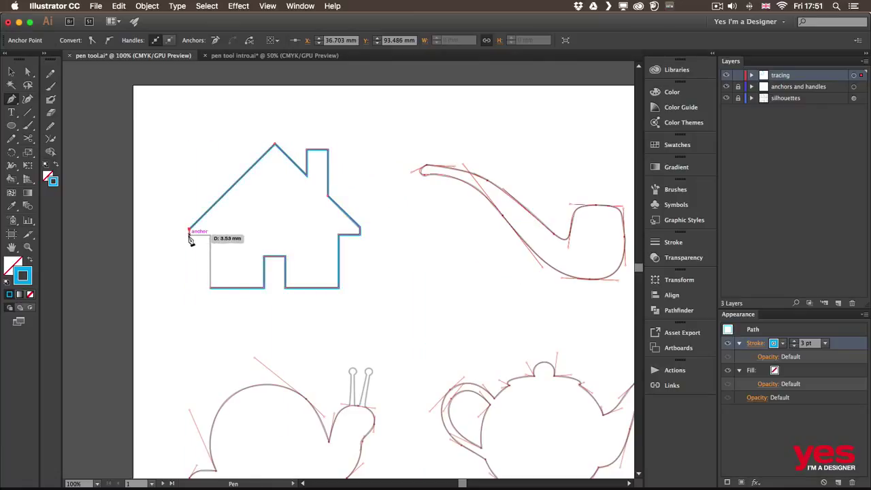
click(210, 234)
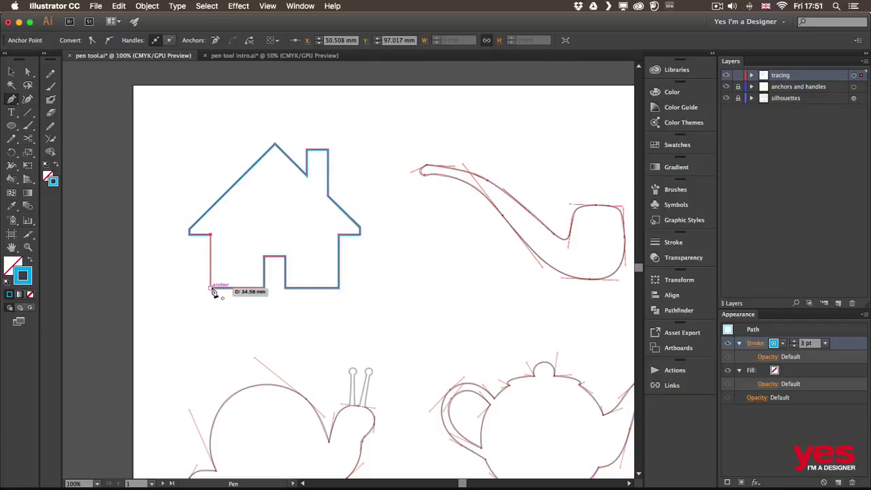
click(210, 288)
Swap the house's fill and stroke to give it a solid blue fill, and deselect it
key(shift+x)
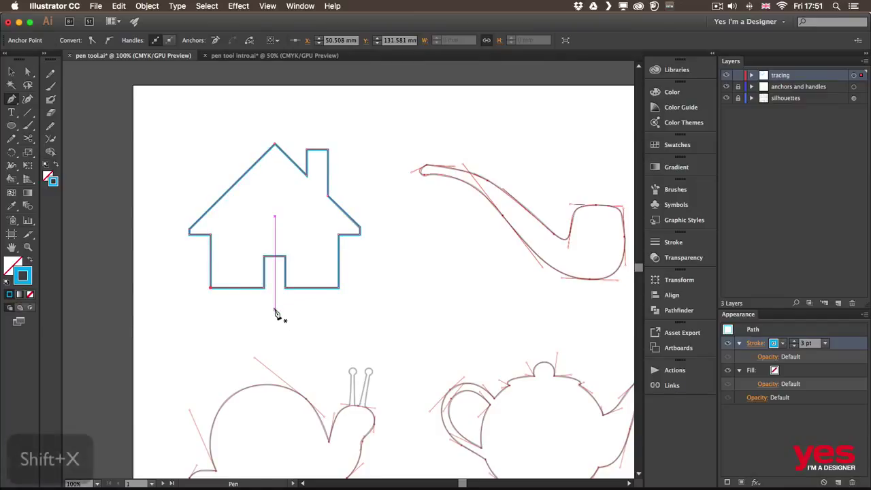
key(v)
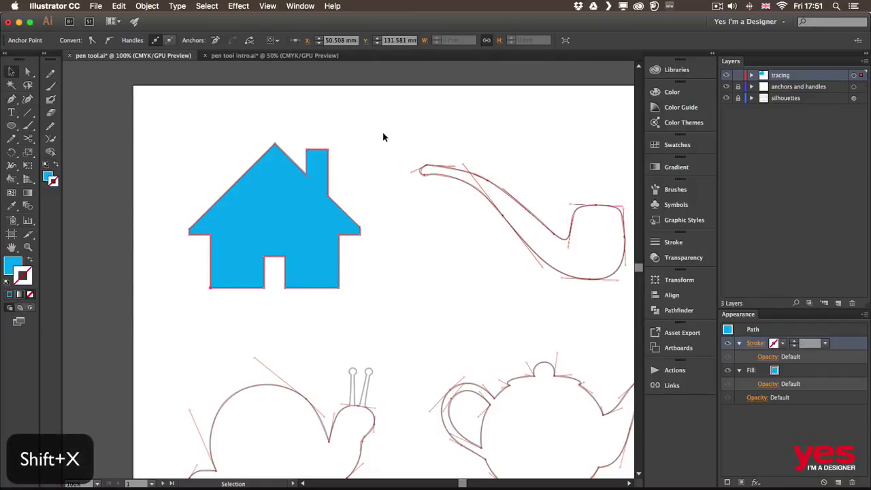
click(382, 138)
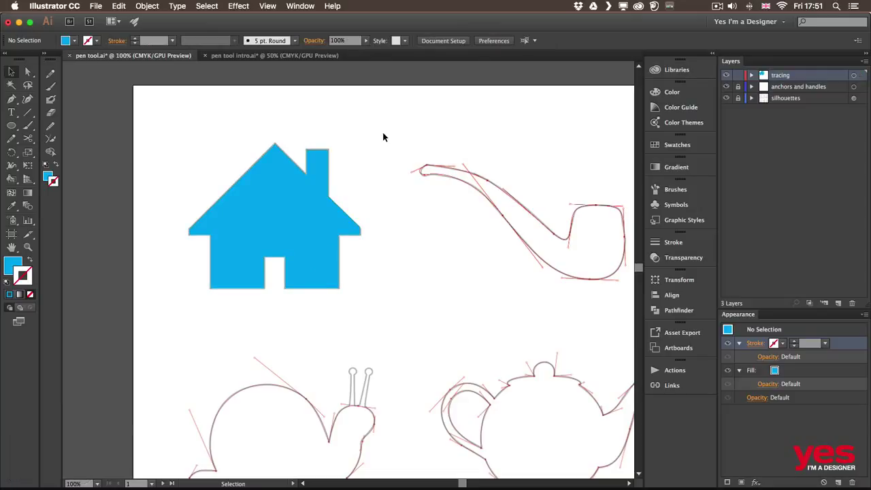
Examine the anchors and handles on the pipe and flame outlines, toggling the silhouettes and anchors and handles layers to compare them
drag(537, 141, 258, 144)
key(super+equal)
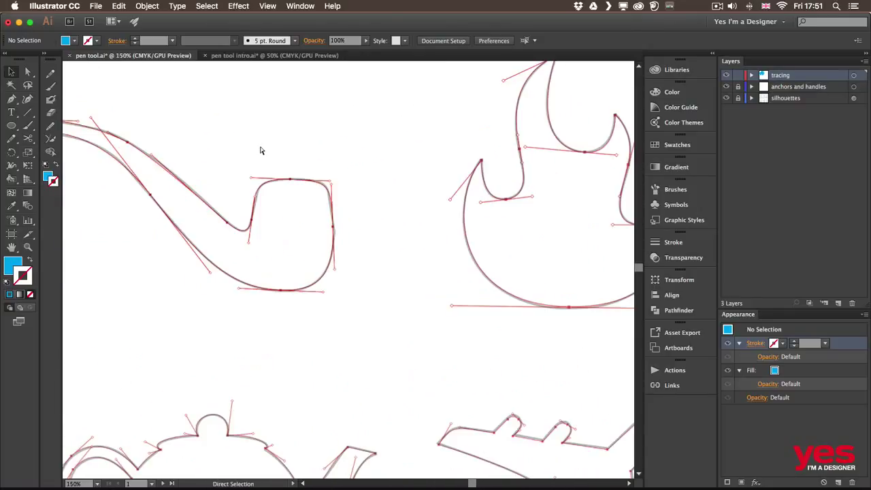
drag(260, 149, 336, 195)
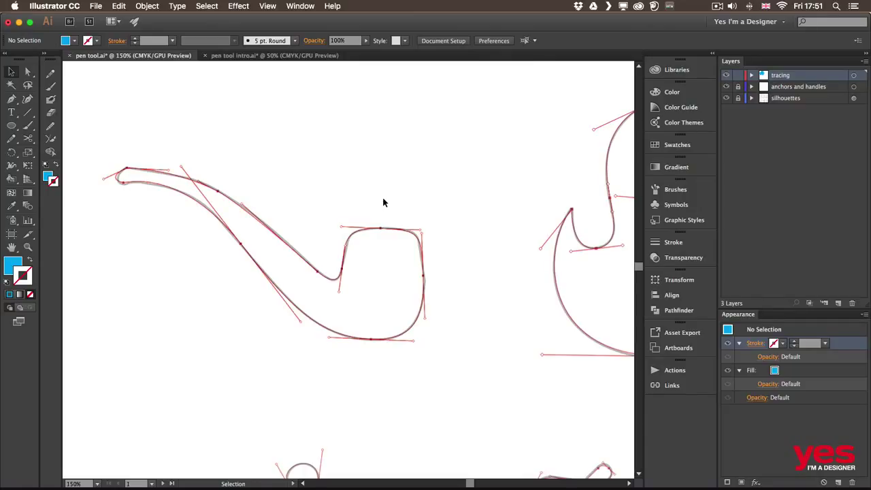
drag(443, 184, 236, 206)
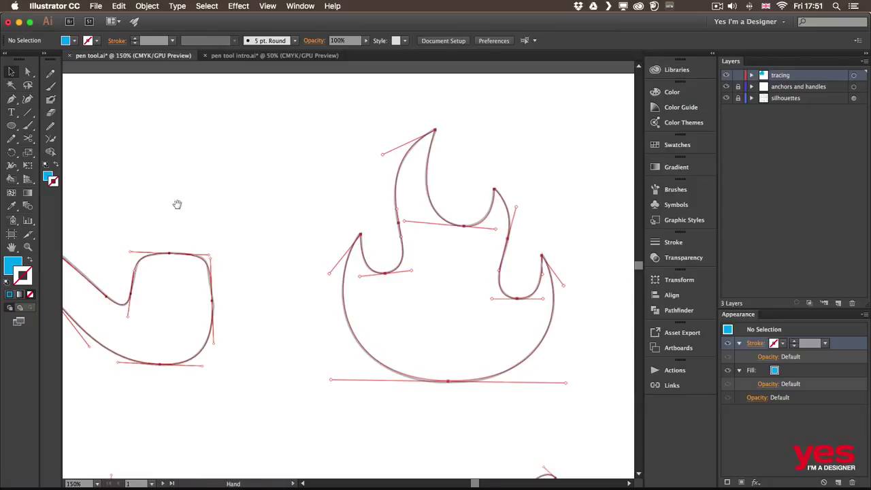
drag(177, 202, 463, 195)
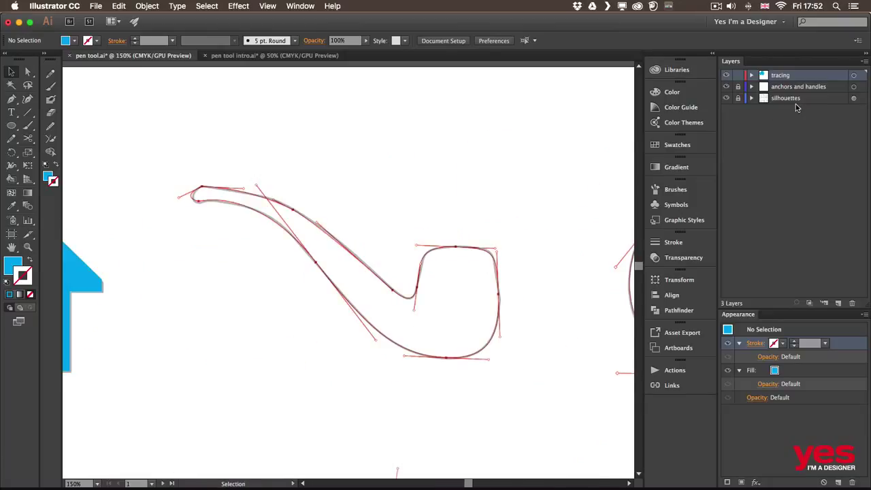
click(725, 98)
click(725, 98)
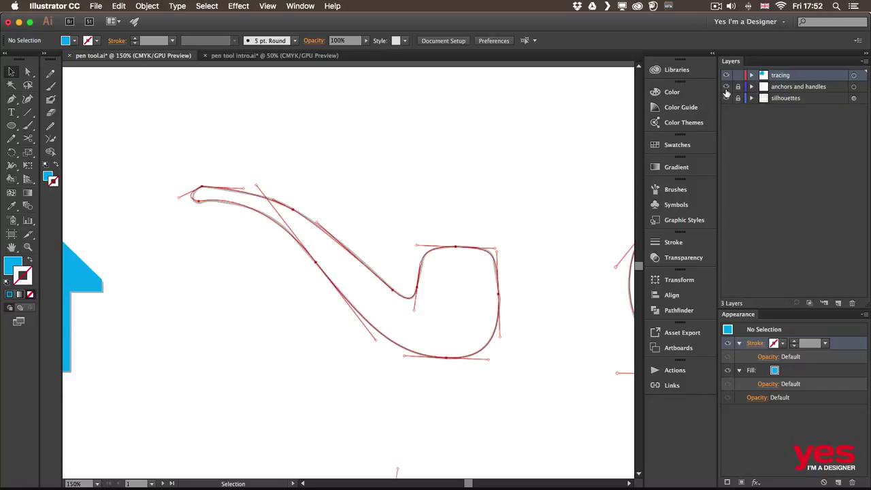
click(725, 87)
click(725, 87)
click(726, 87)
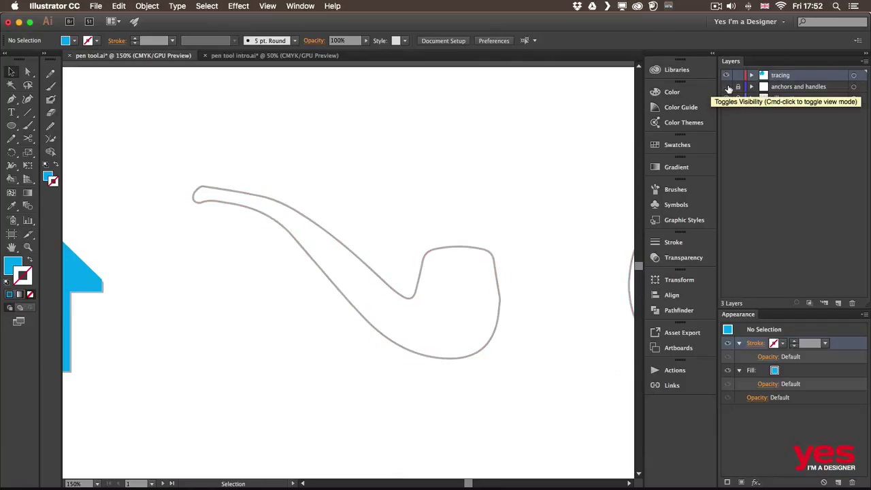
click(726, 87)
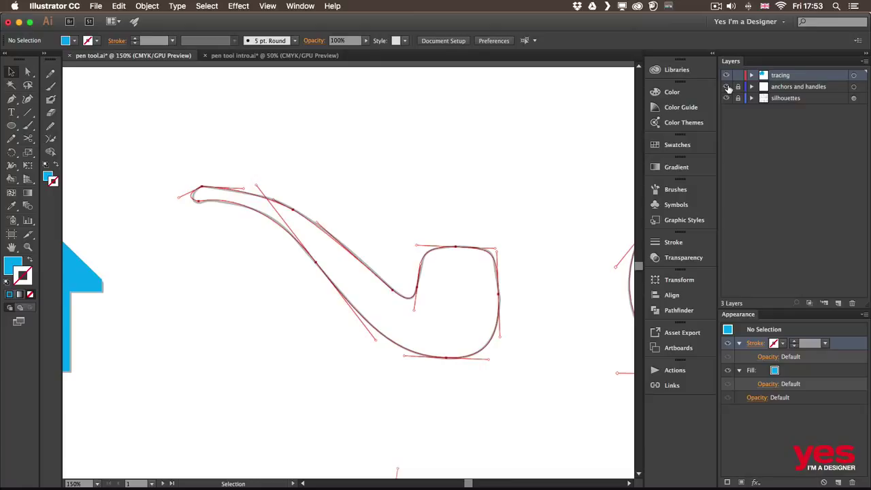
Hide the anchors and handles layer, checking the plain flame and pipe outlines
click(726, 86)
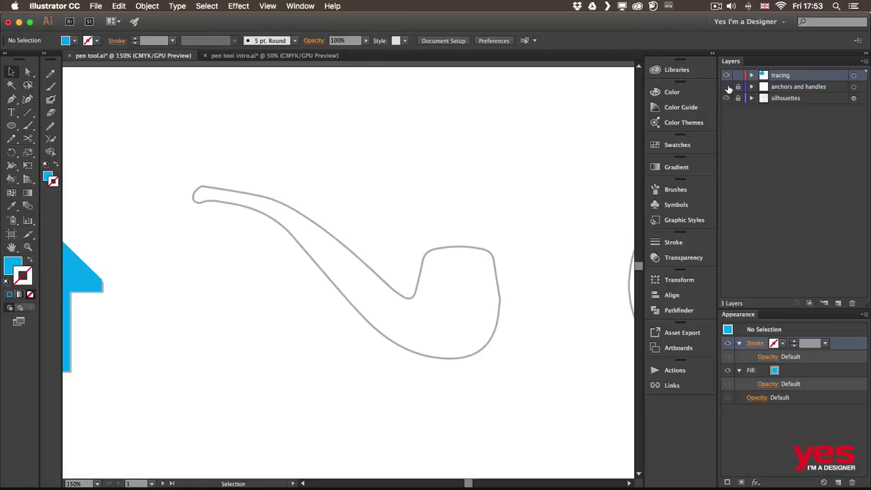
click(726, 86)
click(725, 87)
drag(540, 181, 181, 169)
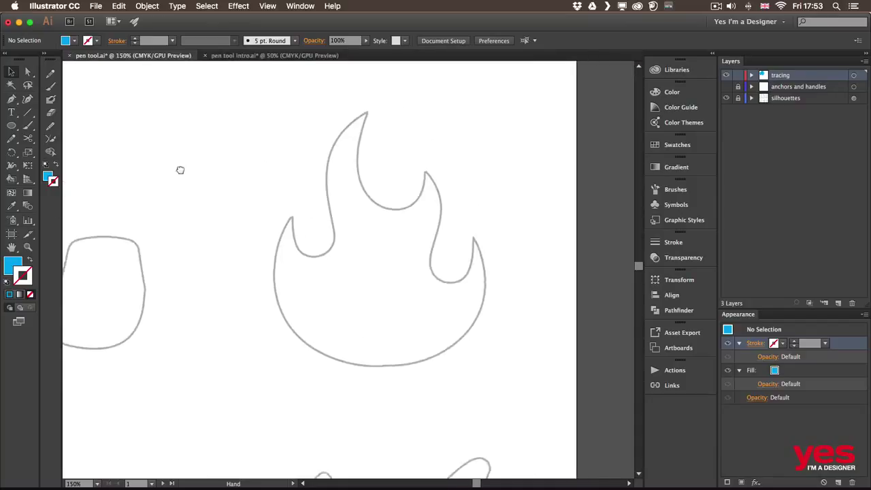
click(726, 87)
click(725, 88)
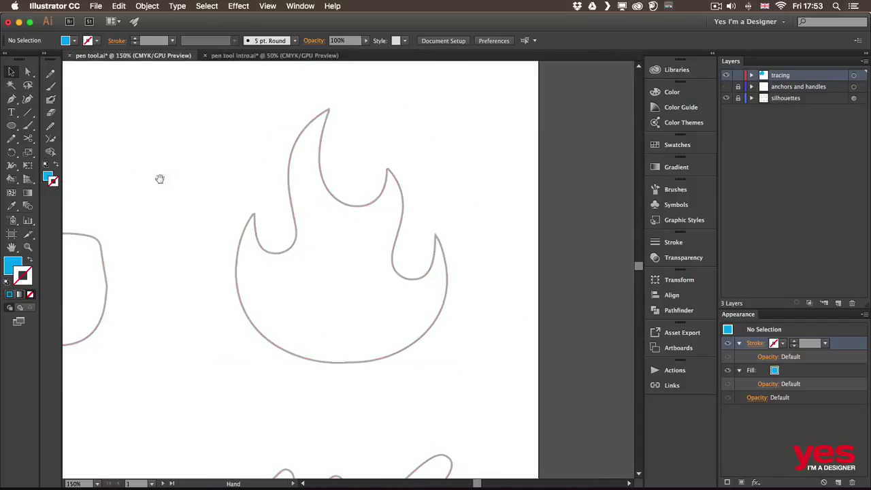
drag(160, 179, 498, 196)
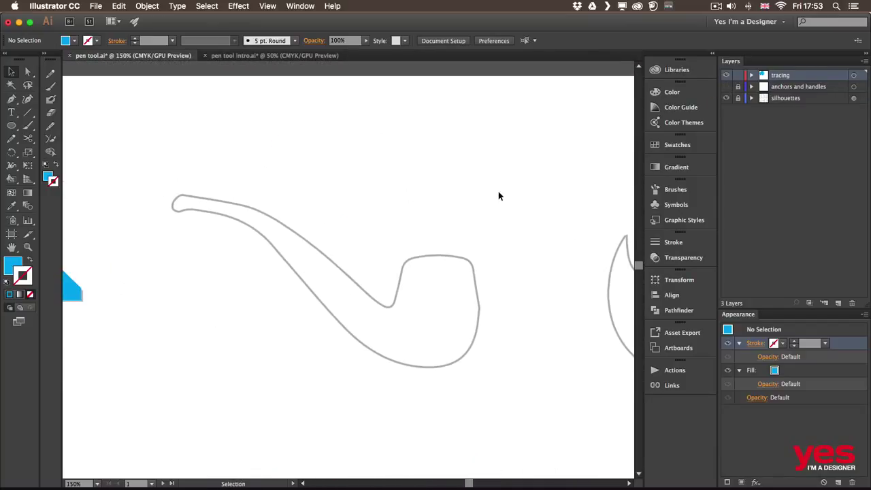
Set up the Pen tool for tracing the pipe, with no fill and a blue 3 pt stroke
key(p)
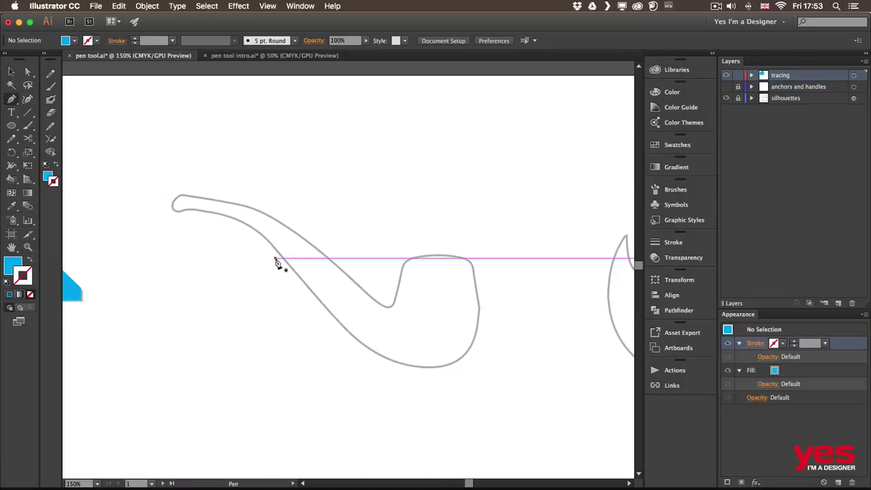
key(shift+x)
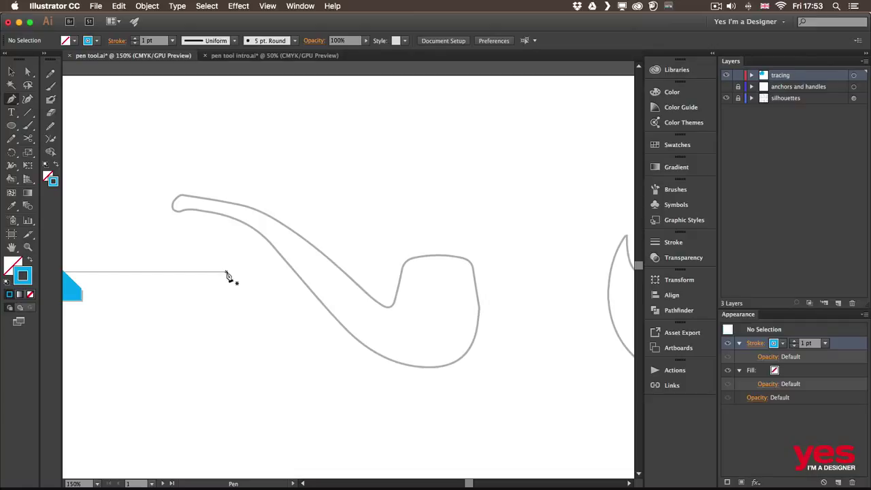
click(134, 37)
click(134, 37)
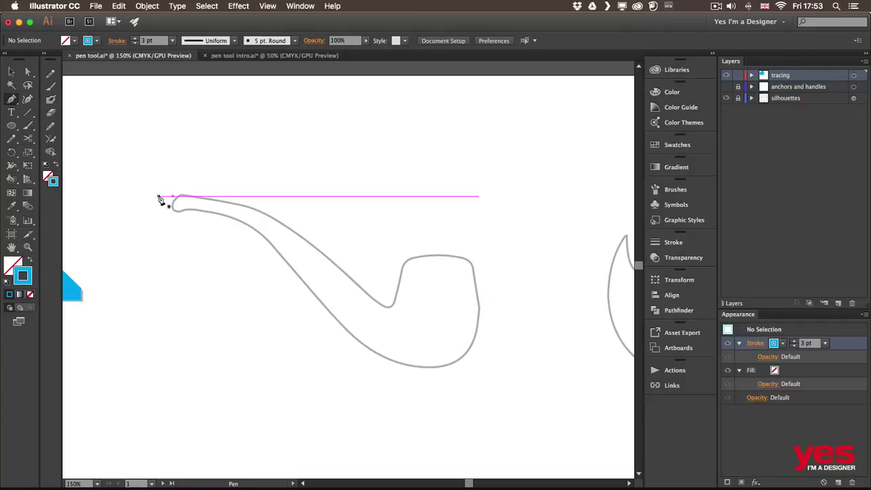
key(super+plus)
drag(230, 199, 262, 182)
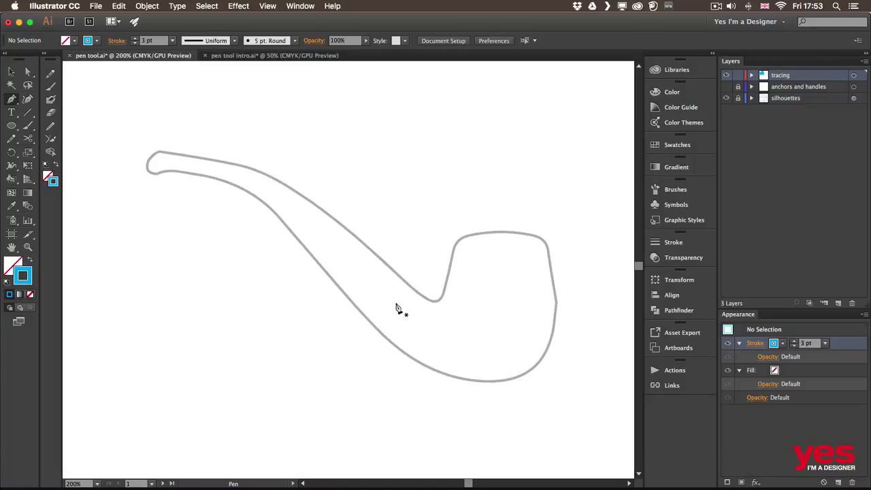
Trace the upper edge of the pipe's stem with curved Pen tool segments, from the mouthpiece to just past the bend below the bowl
click(161, 154)
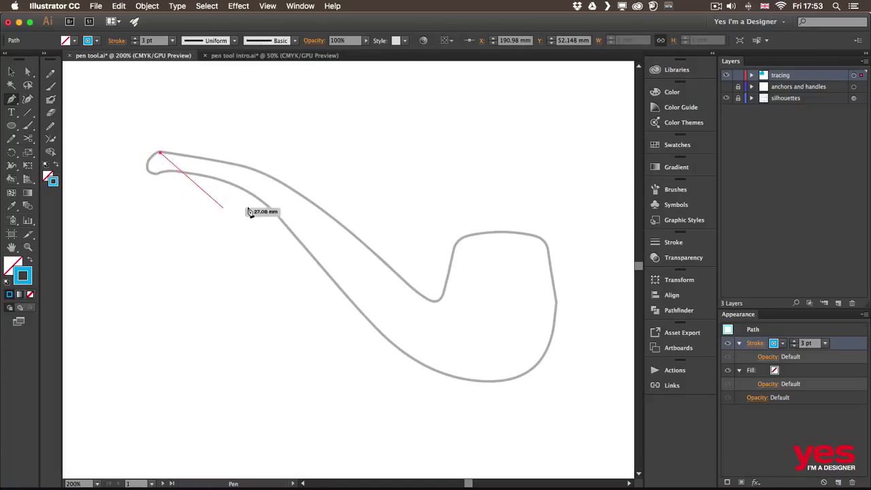
drag(351, 235, 435, 323)
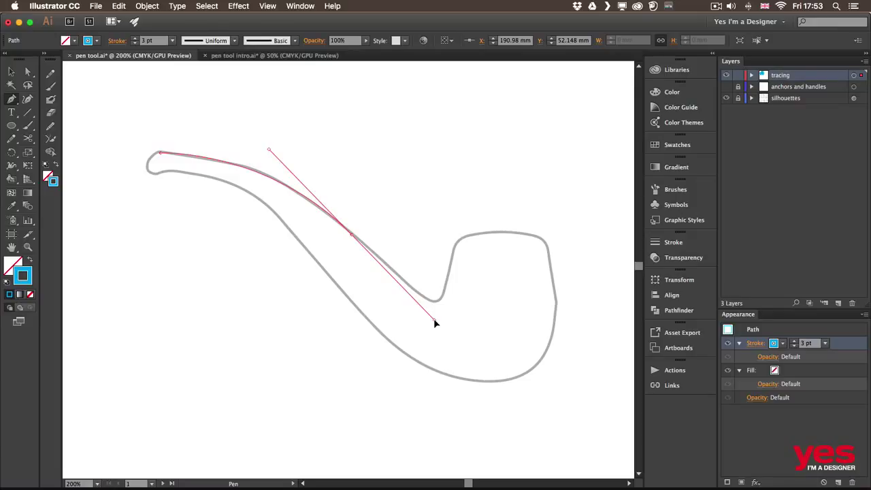
key(alt)
drag(434, 319, 402, 274)
drag(403, 275, 449, 330)
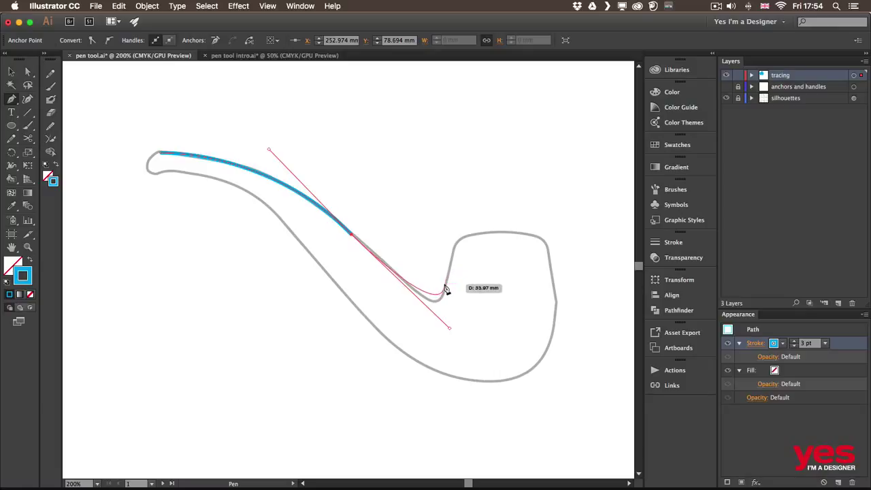
drag(444, 288, 450, 270)
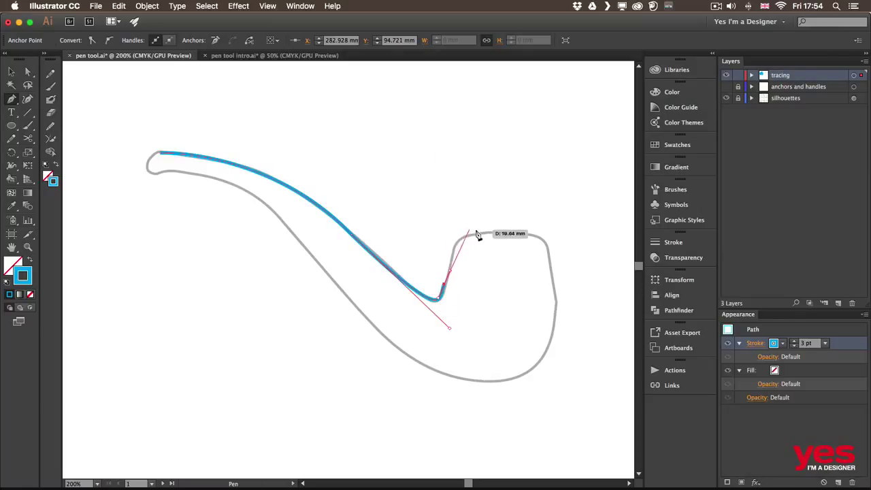
Continue the path around the bowl's rim, repositioning the first rim anchor while placing it and shaping the handles at the outer corner
drag(496, 233, 545, 238)
key(space)
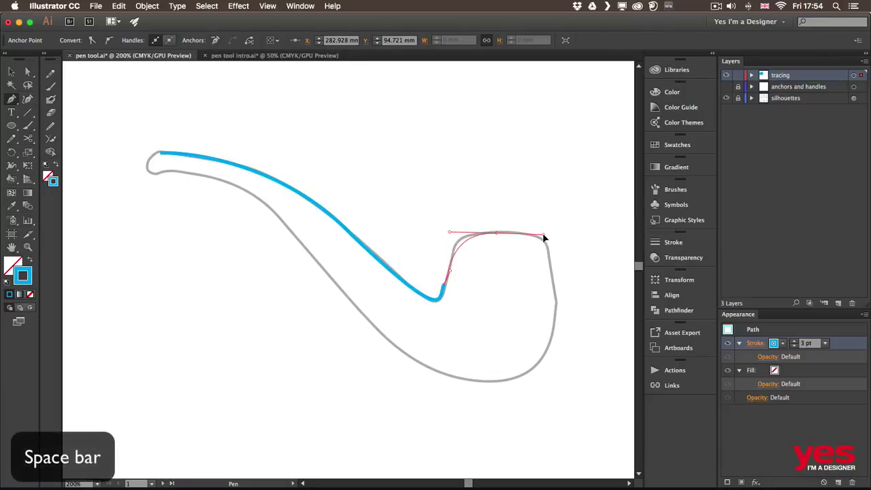
drag(543, 236, 496, 232)
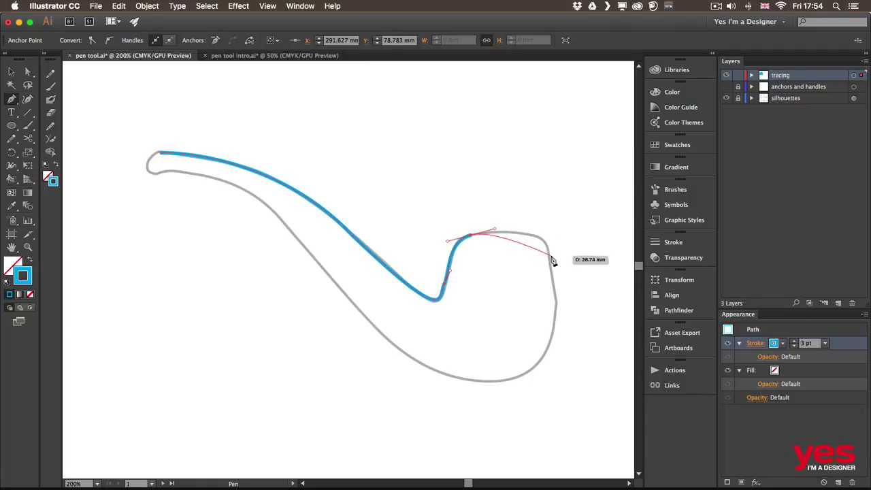
drag(548, 255, 557, 292)
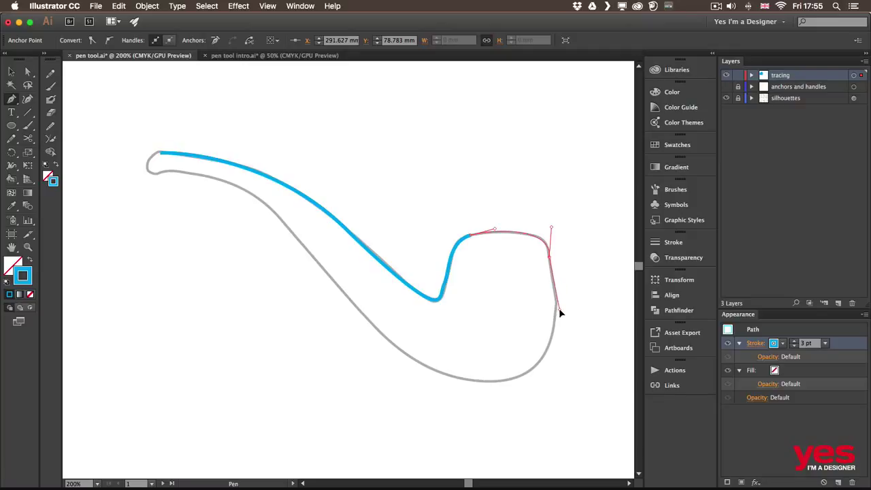
drag(561, 312, 562, 306)
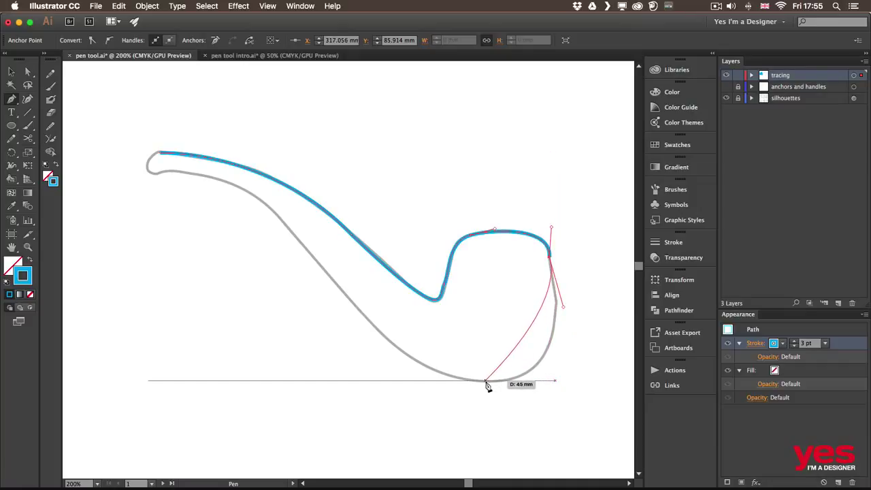
Trace the bowl's underside, the stem's lower edge and the rounded mouthpiece, close the path at its starting anchor, and deselect it
mouse_move(485, 380)
mouse_down()
mouse_move(427, 389)
mouse_move(400, 376)
mouse_move(413, 376)
mouse_up()
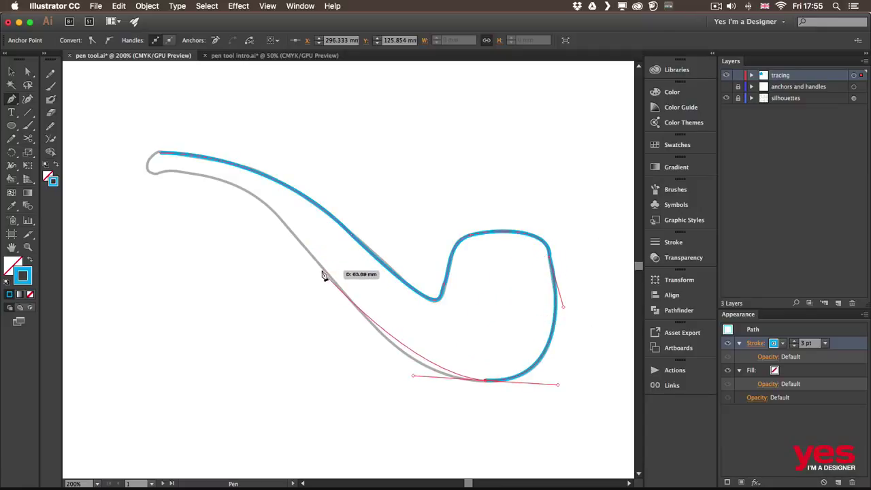
mouse_move(325, 271)
mouse_down()
mouse_move(303, 233)
mouse_move(275, 221)
mouse_up()
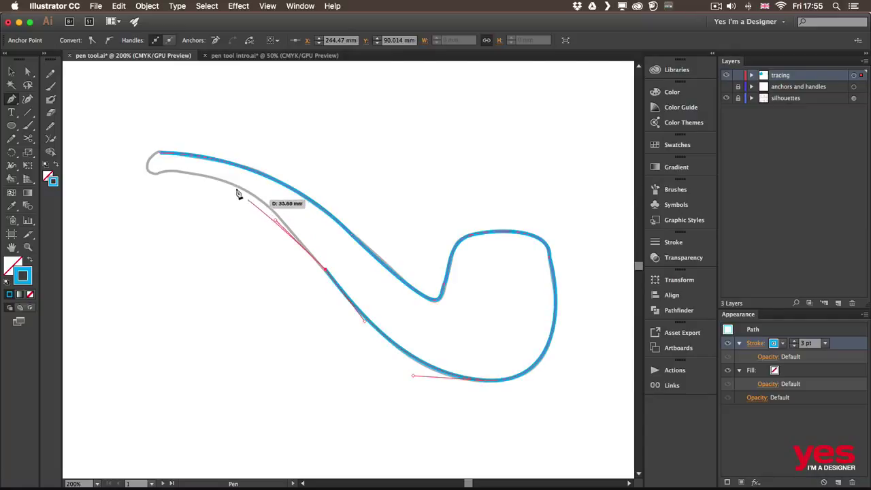
mouse_move(138, 170)
mouse_down()
mouse_move(64, 164)
mouse_move(132, 175)
mouse_move(249, 171)
mouse_move(228, 171)
mouse_up()
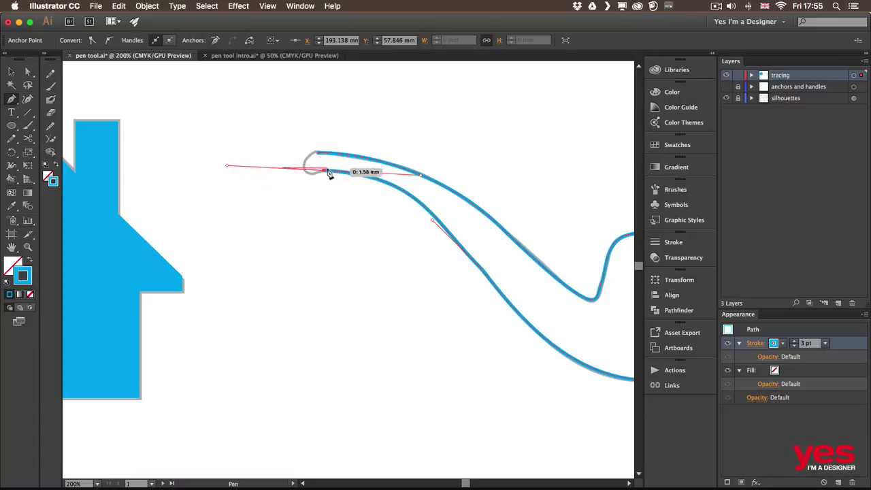
drag(324, 171, 305, 168)
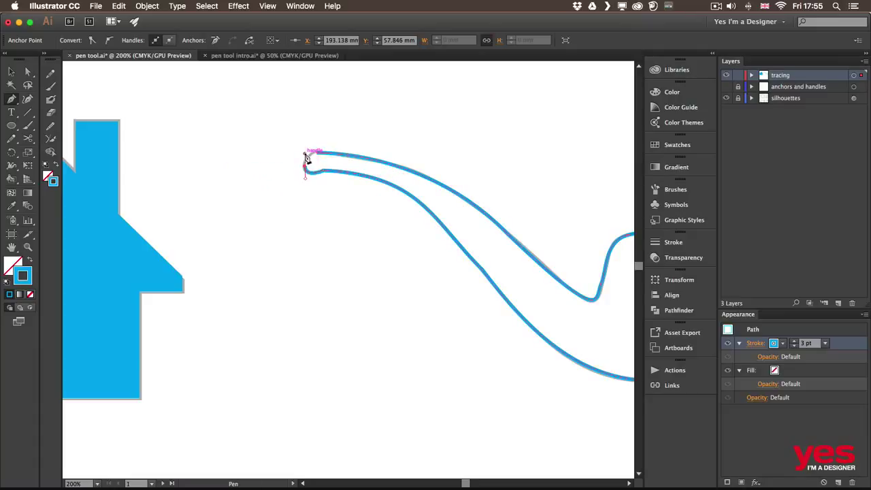
click(317, 152)
key(v)
click(349, 310)
key(super+minus)
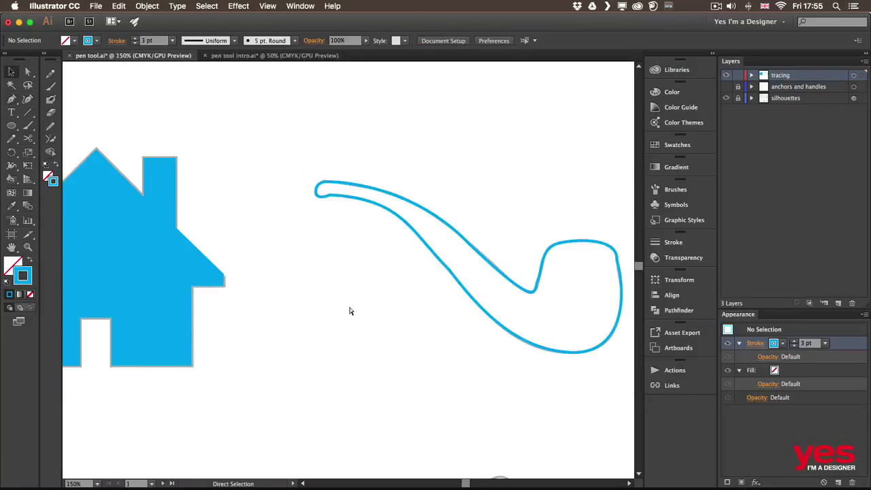
key(super+minus)
drag(349, 307, 260, 259)
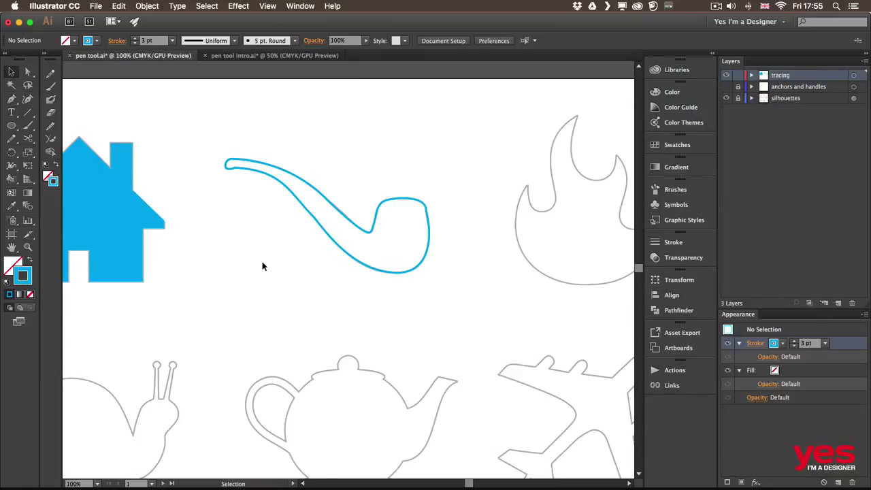
scroll(594, 347, right, 6)
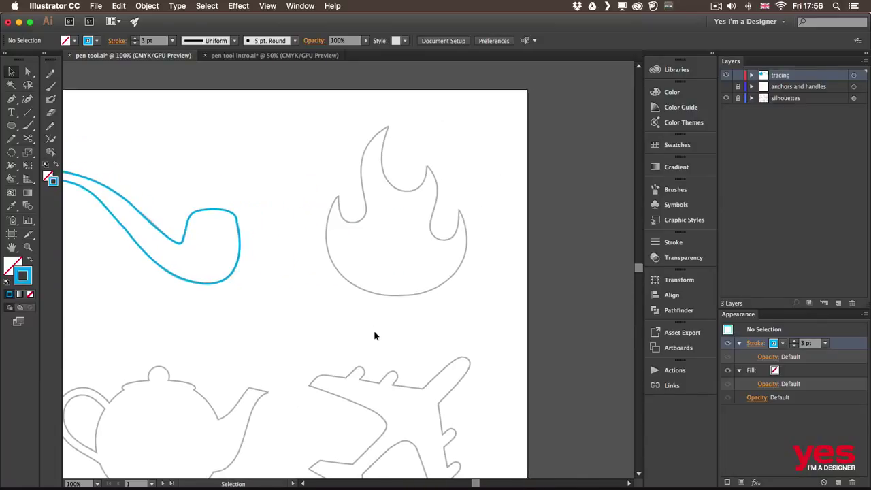
scroll(349, 293, left, 4)
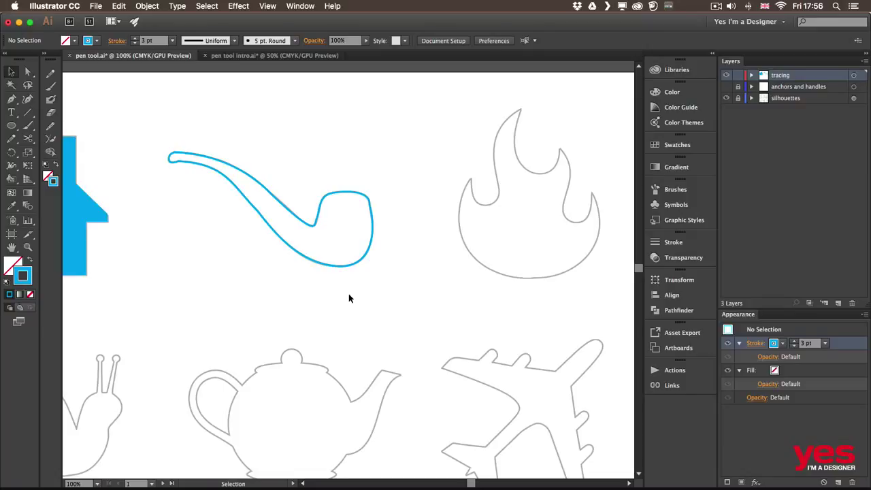
Refine the bowl's outer rim corner with Direct Selection, adjusting both handles and moving the anchor slightly up along the outline
key(super+equal)
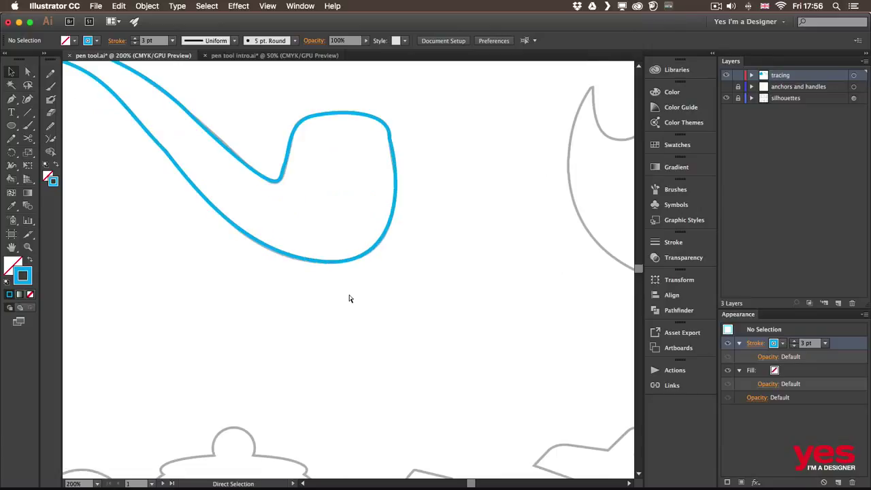
scroll(357, 297, up, 3)
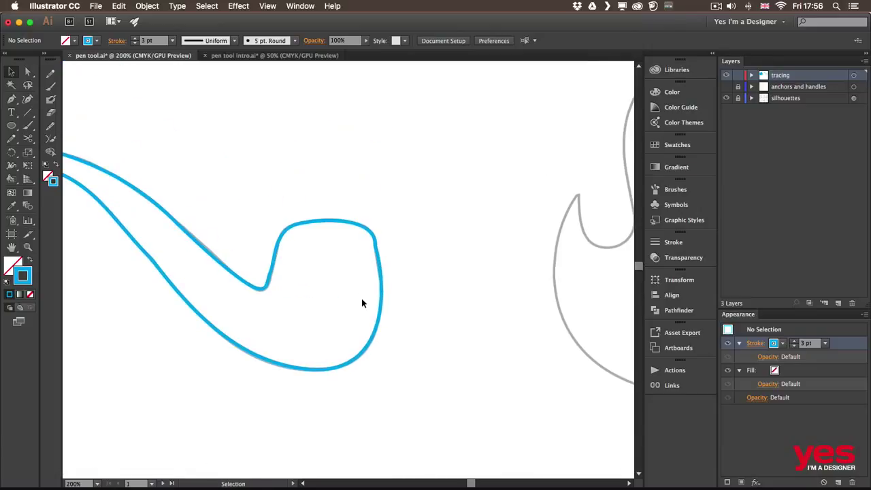
key(super+equal)
key(a)
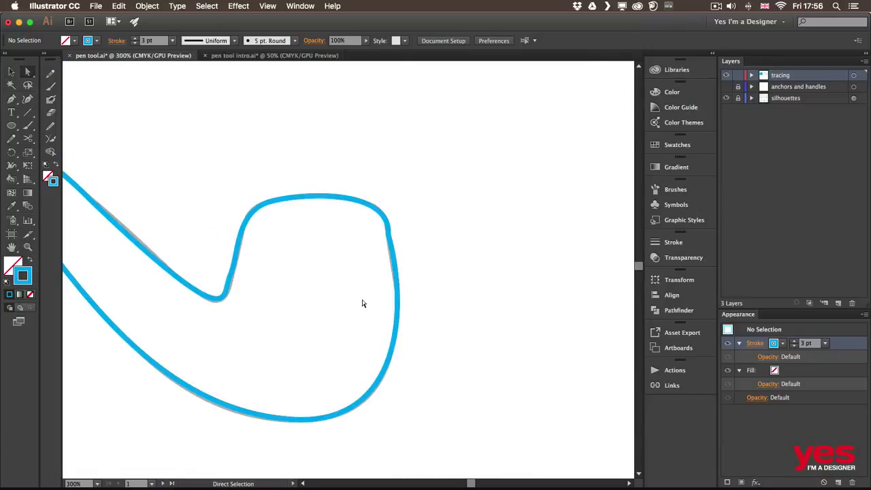
click(389, 234)
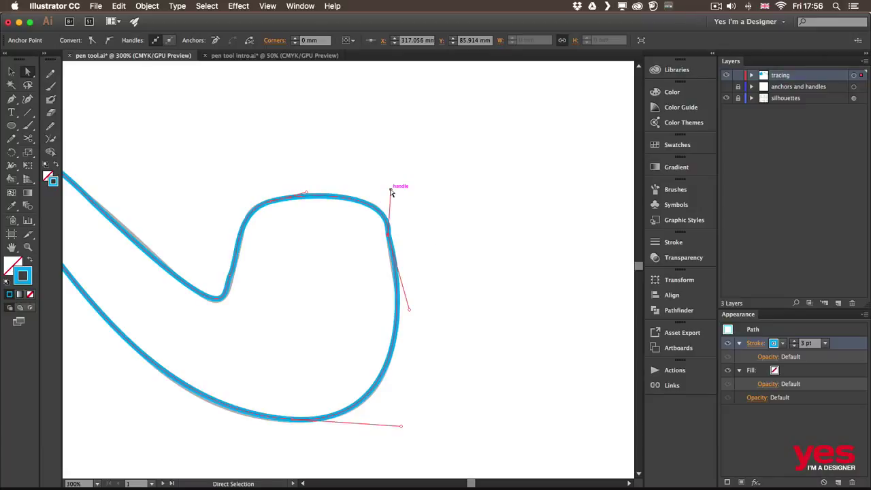
drag(391, 190, 381, 187)
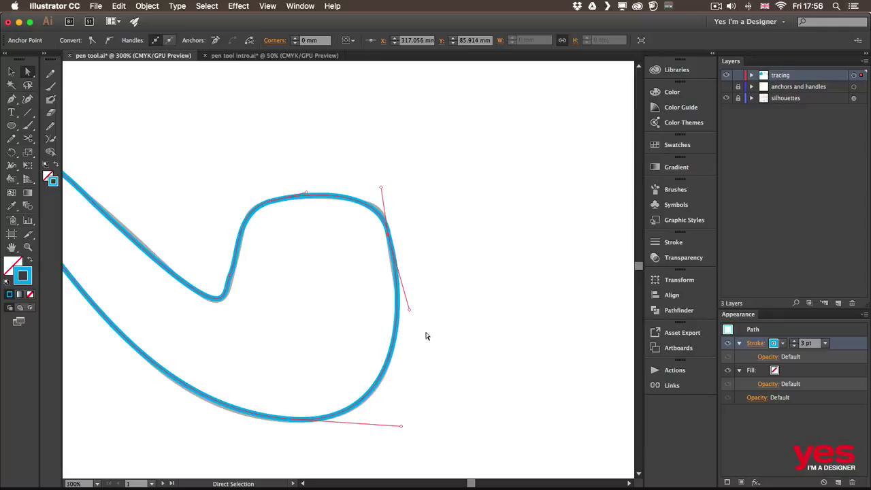
drag(409, 309, 408, 311)
drag(385, 234, 382, 218)
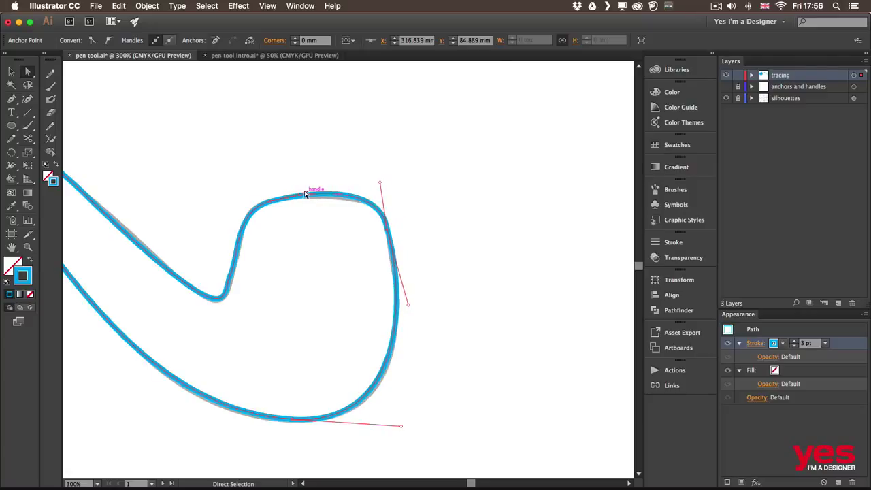
Fine-tune the curve across the bowl's rim by adjusting the handles at both ends, and deselect the path
click(306, 196)
drag(306, 199, 307, 199)
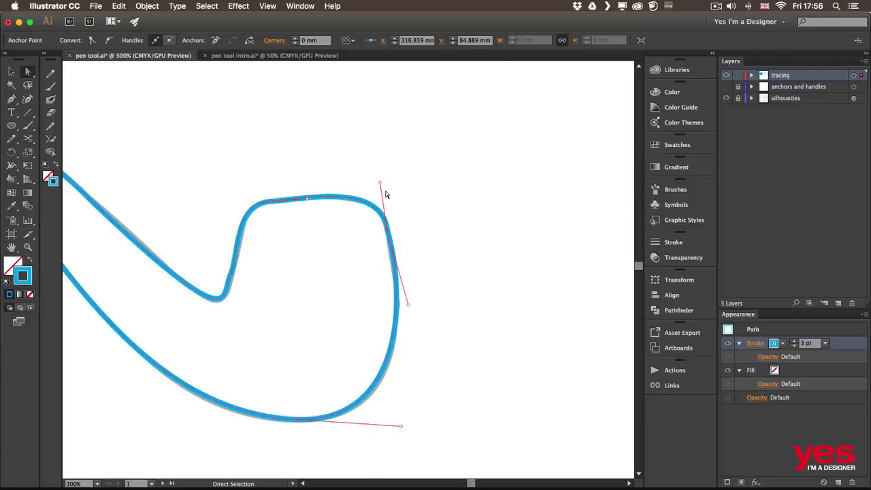
drag(379, 185, 377, 185)
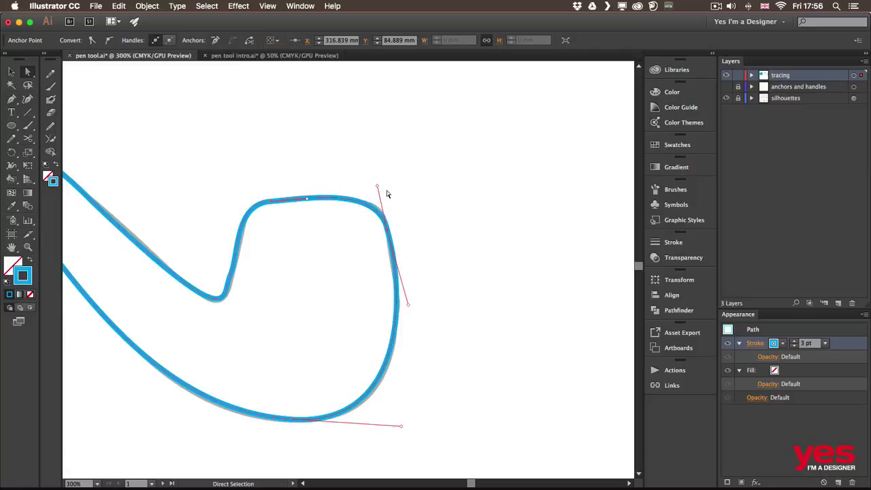
click(441, 201)
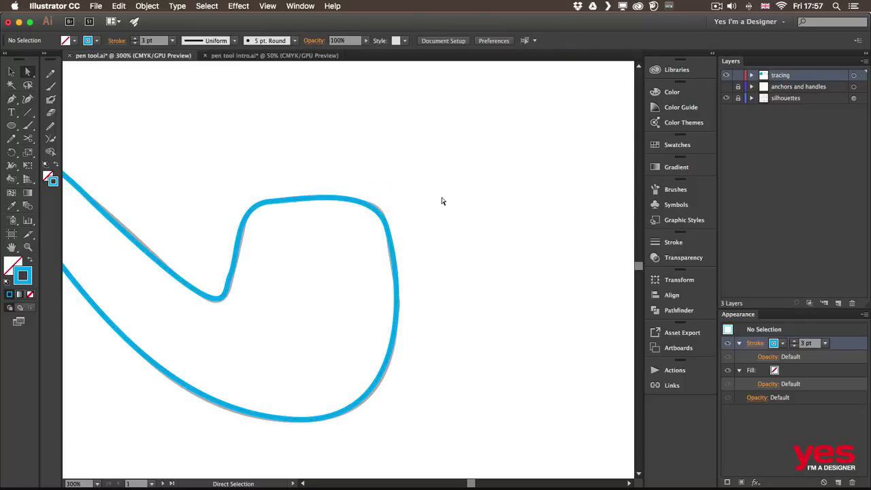
Reposition the anchor just above the bend between stem and bowl to fit the silhouette, and deselect the path
drag(229, 313, 289, 324)
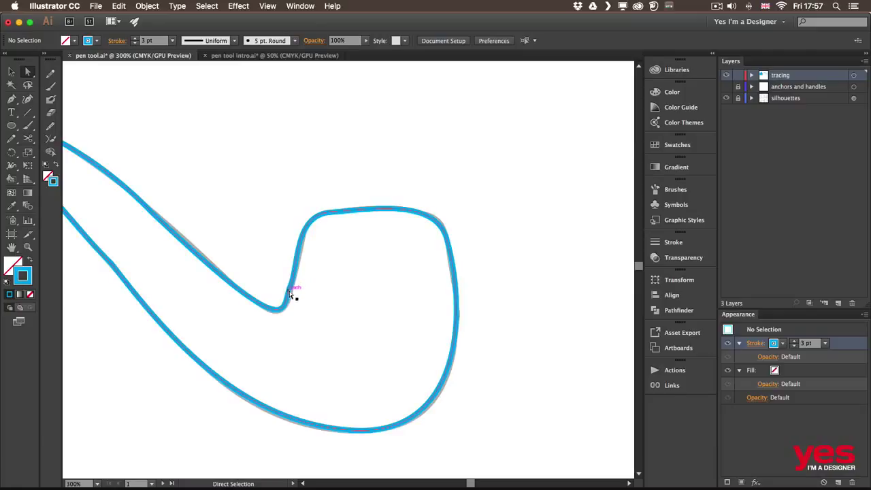
mouse_move(284, 281)
mouse_down()
mouse_move(303, 298)
mouse_move(289, 292)
mouse_move(300, 256)
mouse_move(294, 290)
mouse_up()
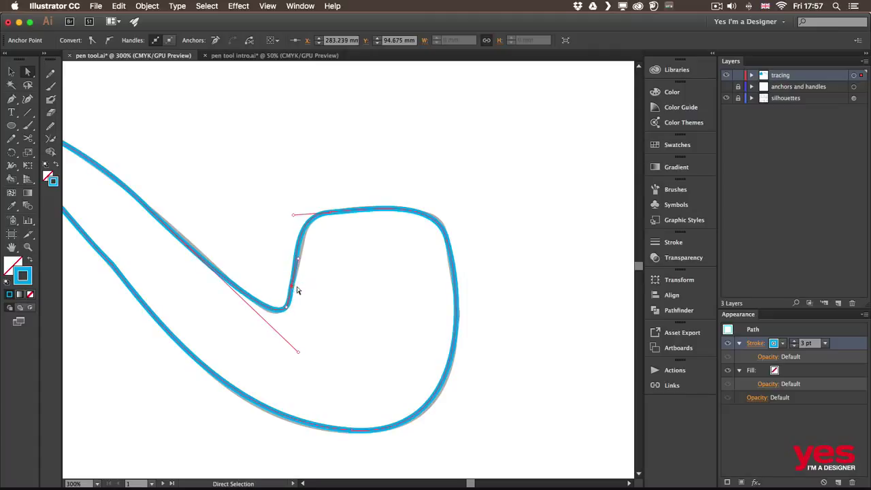
click(333, 293)
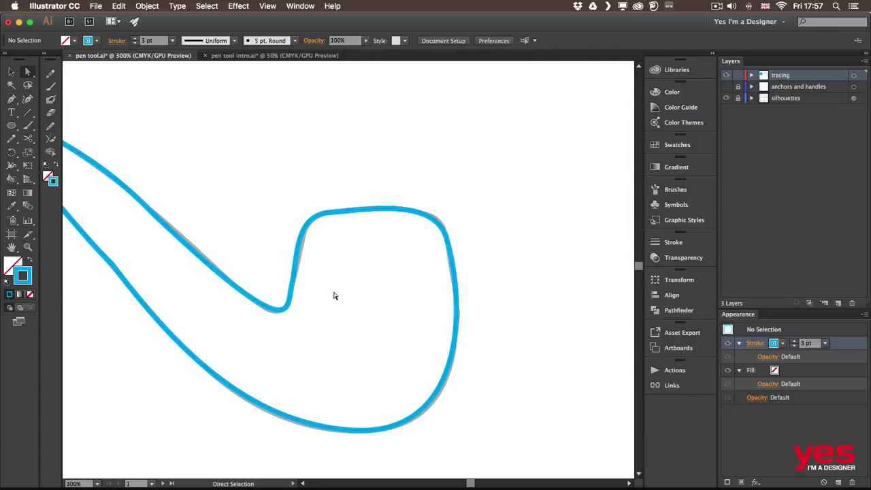
Select the whole pipe path and smooth the bowl's inner rim corner with the Smooth tool to follow the silhouette
click(308, 223)
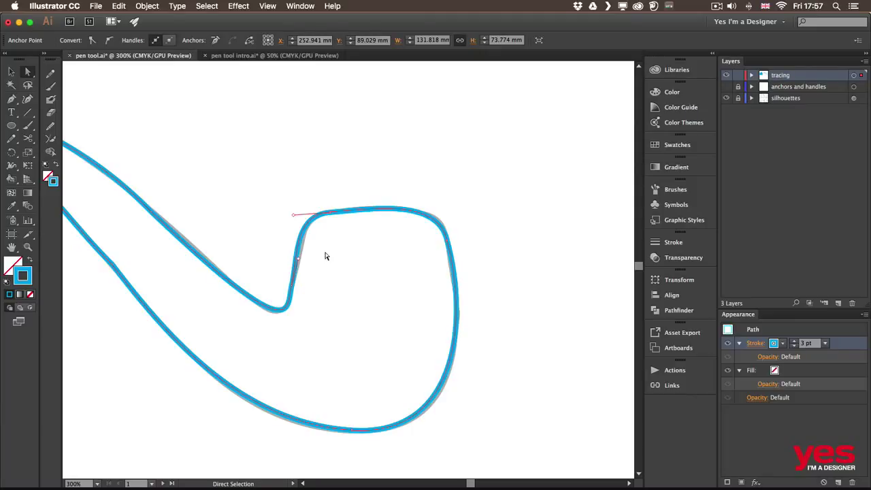
key(v)
click(298, 245)
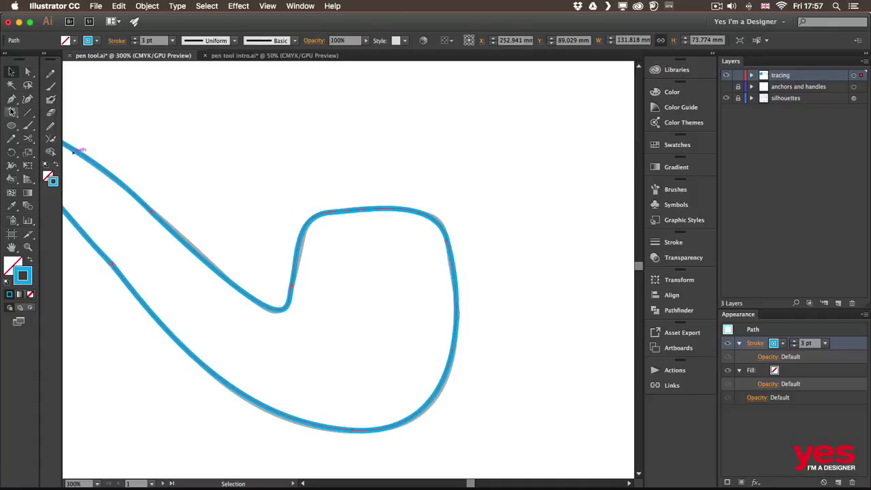
click(49, 126)
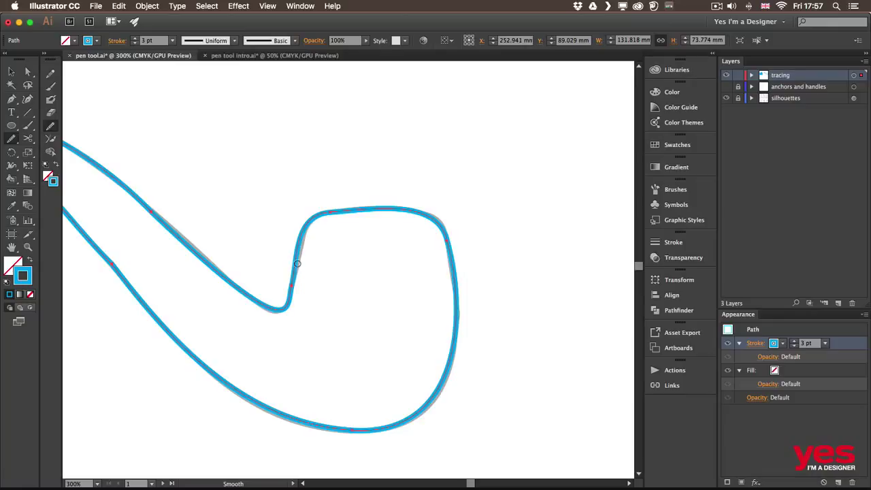
mouse_move(297, 264)
mouse_down()
mouse_move(307, 219)
mouse_move(321, 215)
mouse_move(290, 257)
mouse_move(300, 235)
mouse_move(294, 268)
mouse_move(303, 220)
mouse_move(293, 276)
mouse_move(320, 210)
mouse_up()
mouse_move(297, 256)
mouse_down()
mouse_move(321, 215)
mouse_move(332, 213)
mouse_move(319, 219)
mouse_up()
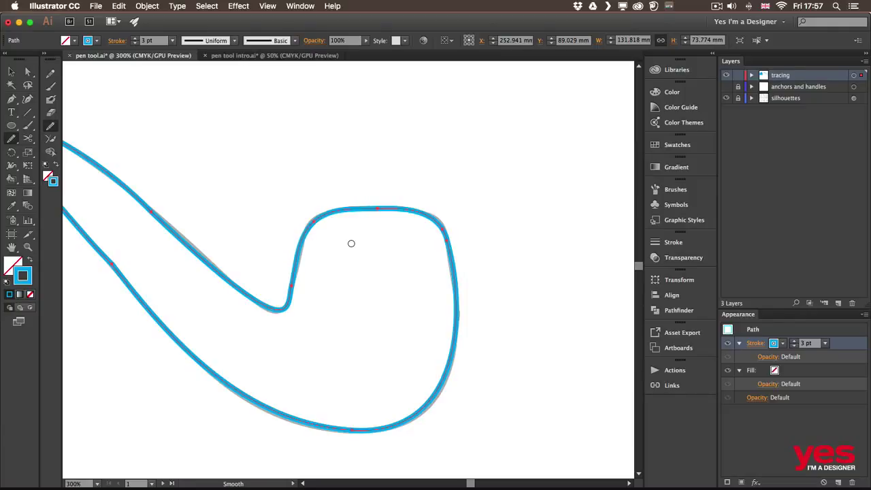
Switch to Direct Selection, deselect the pipe path, and bring the flame silhouette into view
key(v)
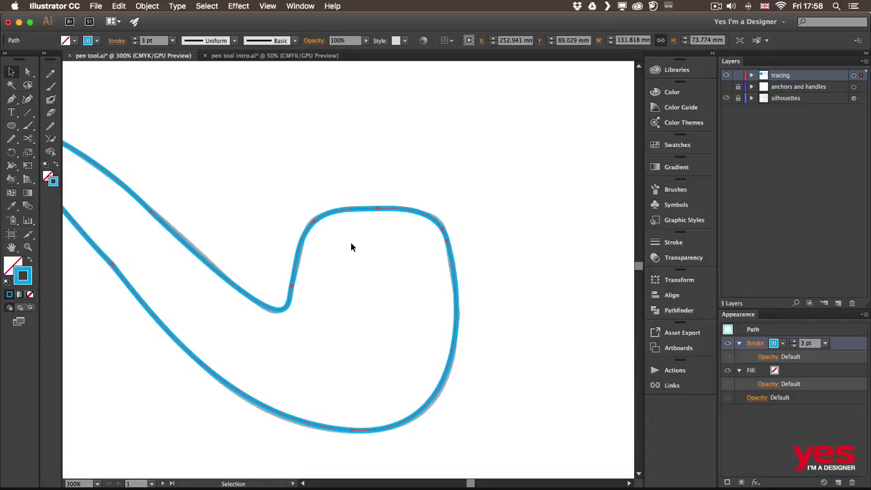
click(29, 74)
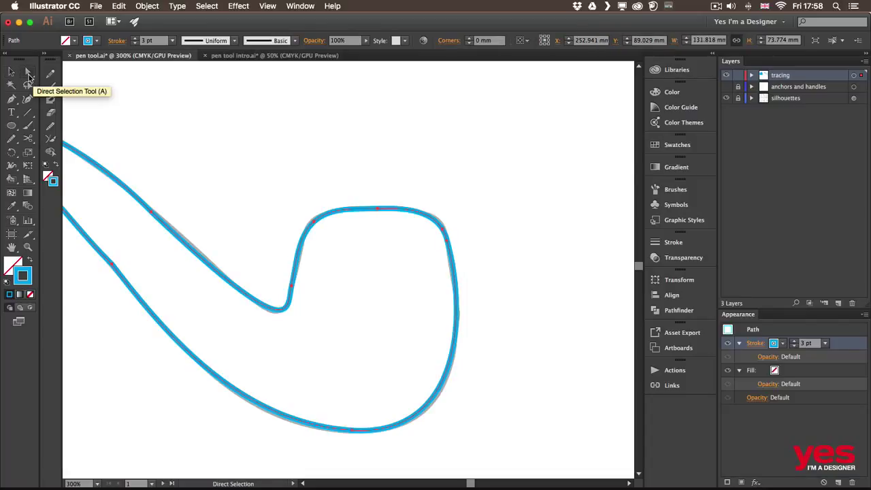
click(573, 301)
drag(573, 301, 121, 266)
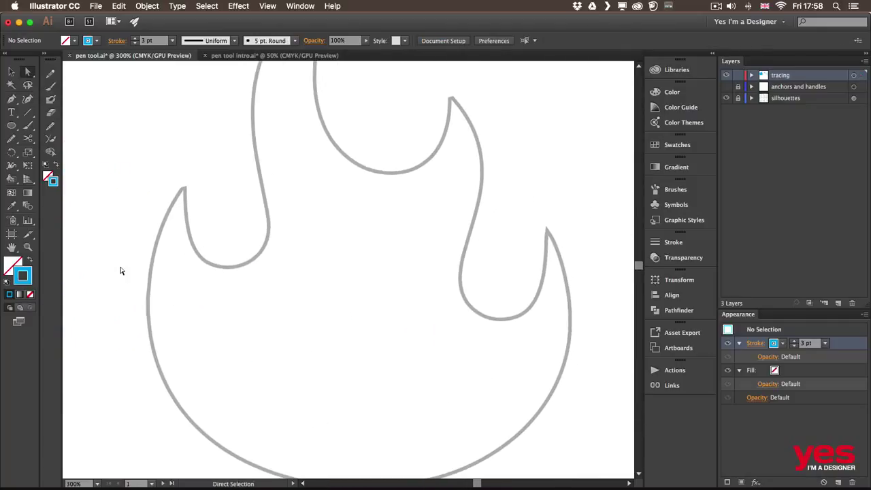
Start tracing the flame with the Pen tool from its left tip, around the first dip and up the tall tongue's outer side
key(p)
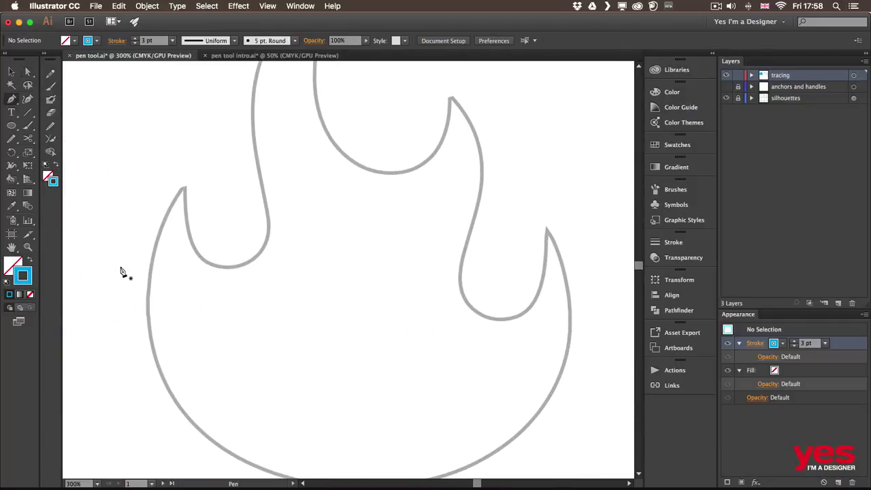
click(183, 189)
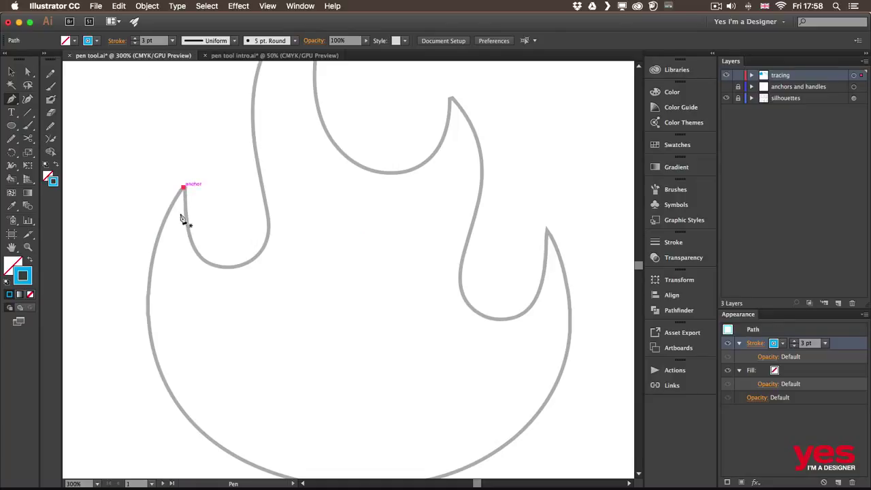
click(237, 268)
drag(286, 272, 300, 262)
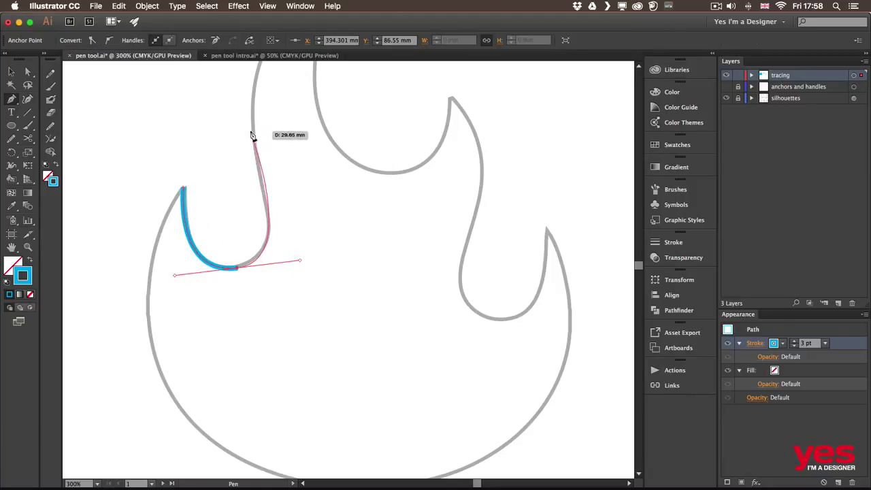
drag(254, 125, 261, 80)
scroll(319, 166, up, 5)
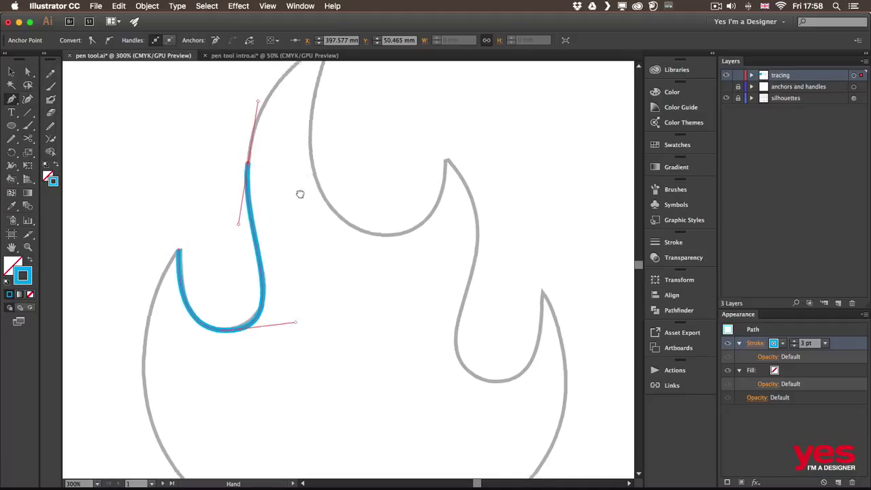
Place a curved anchor on the tall tongue's tip and redirect its outgoing handle down along the inner edge
drag(305, 176, 363, 150)
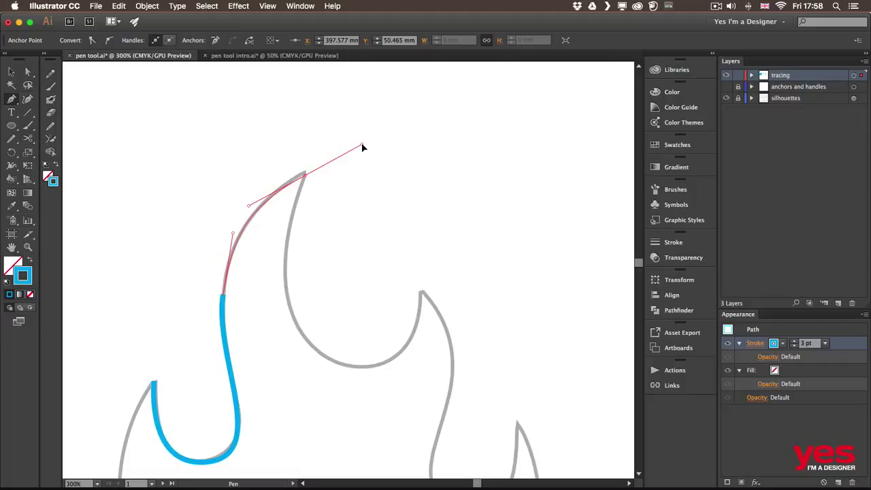
drag(362, 145, 360, 144)
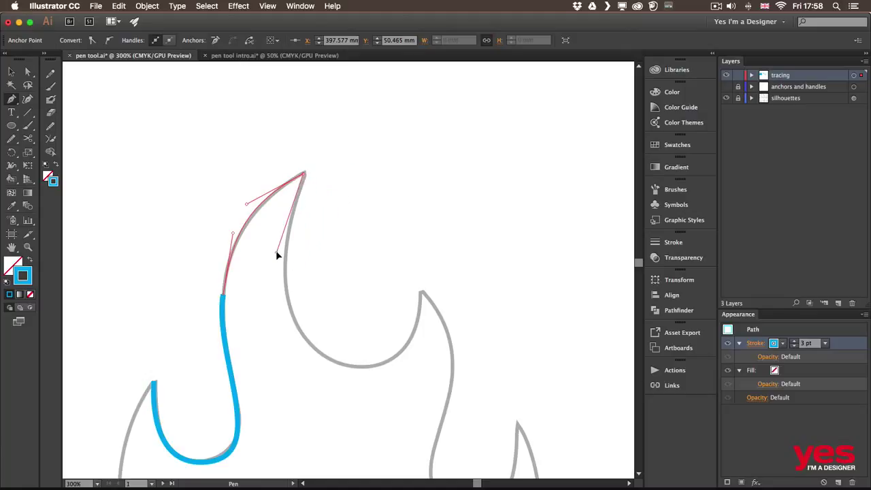
drag(276, 250, 275, 264)
drag(273, 266, 273, 267)
scroll(273, 266, up, 1)
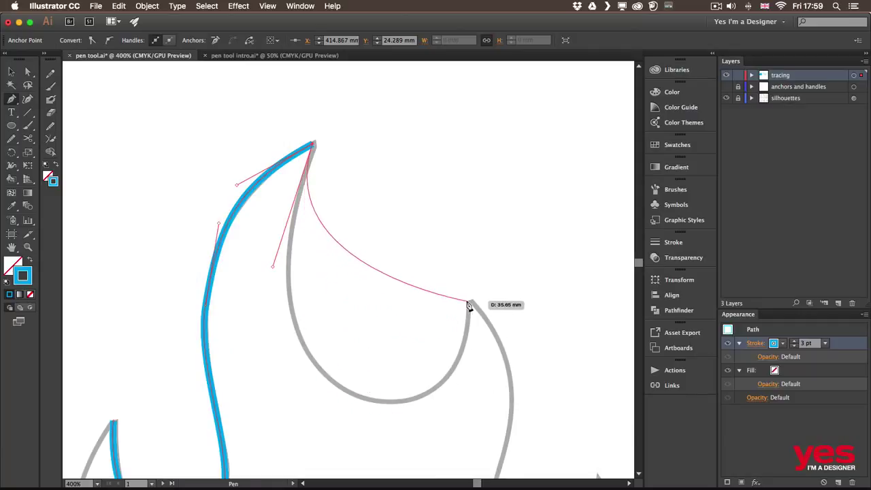
Add a curved segment to the flame's second-highest tip and lengthen the tall tip's handle to deepen the dip between them
scroll(468, 305, down, 1)
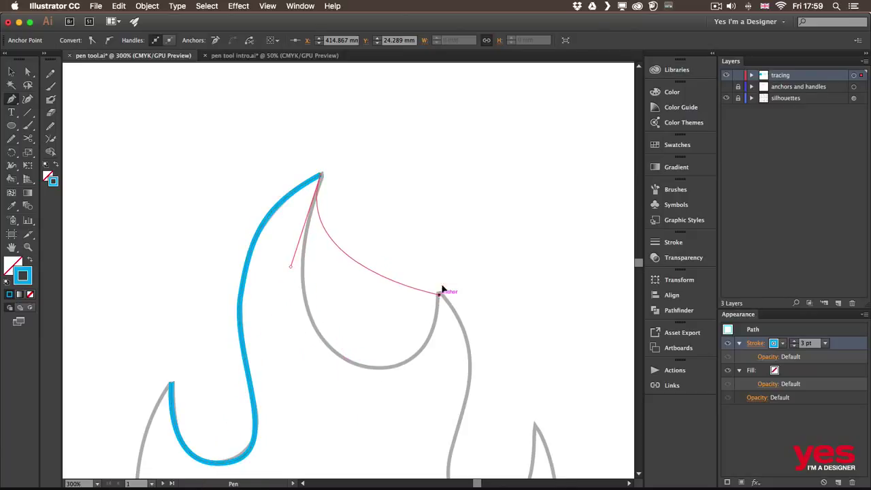
drag(438, 294, 460, 112)
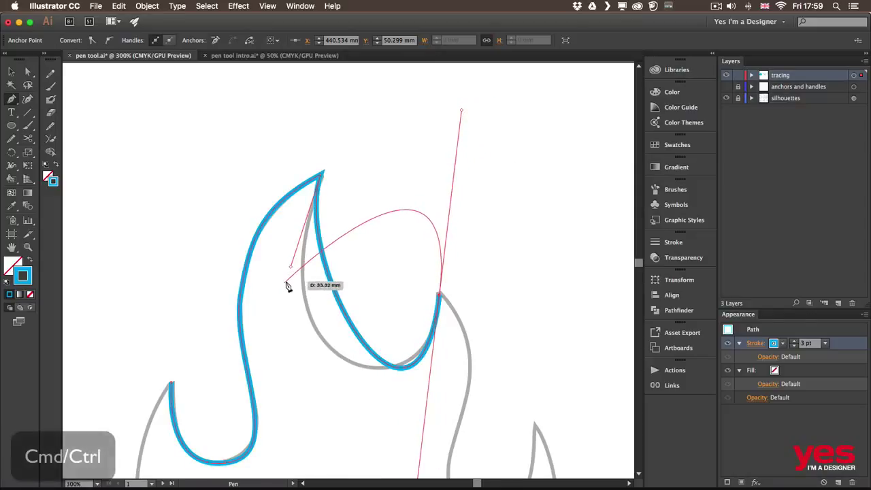
key(super)
drag(290, 268, 252, 367)
Refine the dip between the two highest tips by adjusting the handles at both ends to fit the silhouette
key(space)
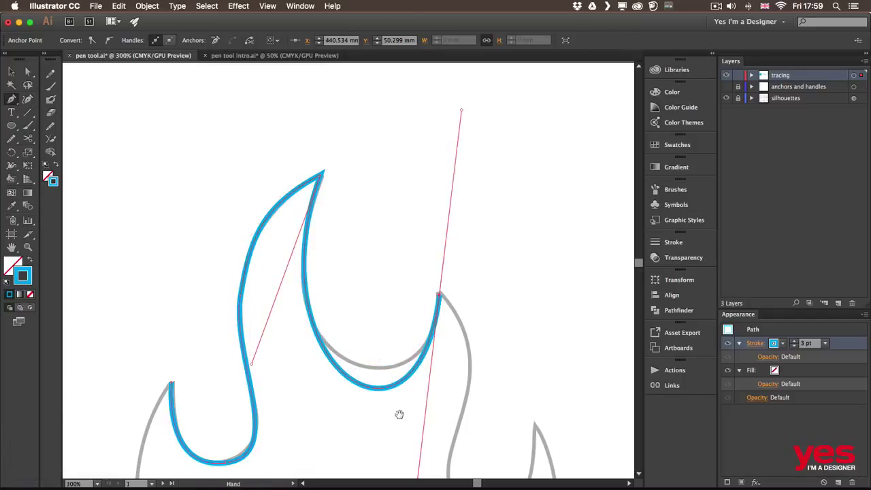
drag(399, 411, 413, 238)
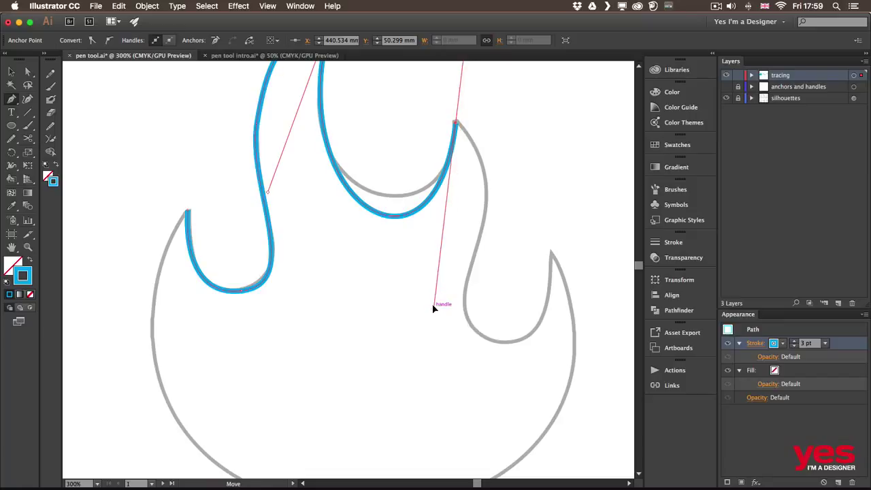
drag(433, 305, 436, 264)
scroll(380, 259, up, 5)
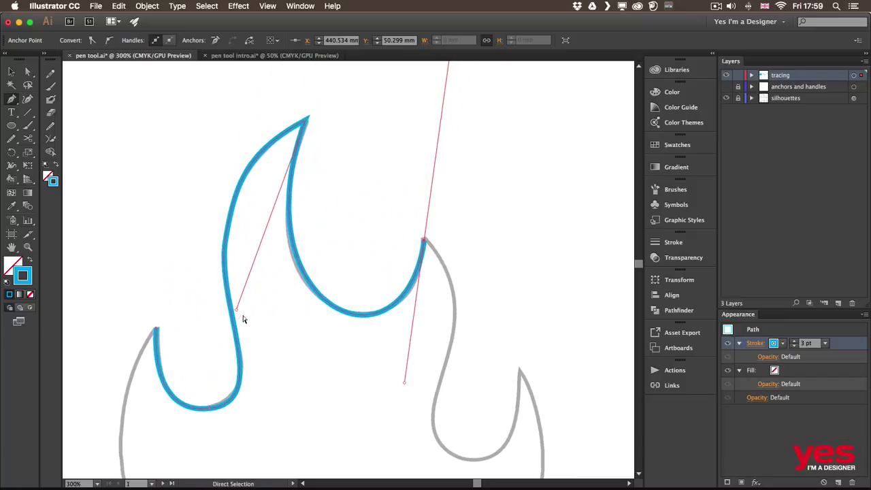
click(235, 312)
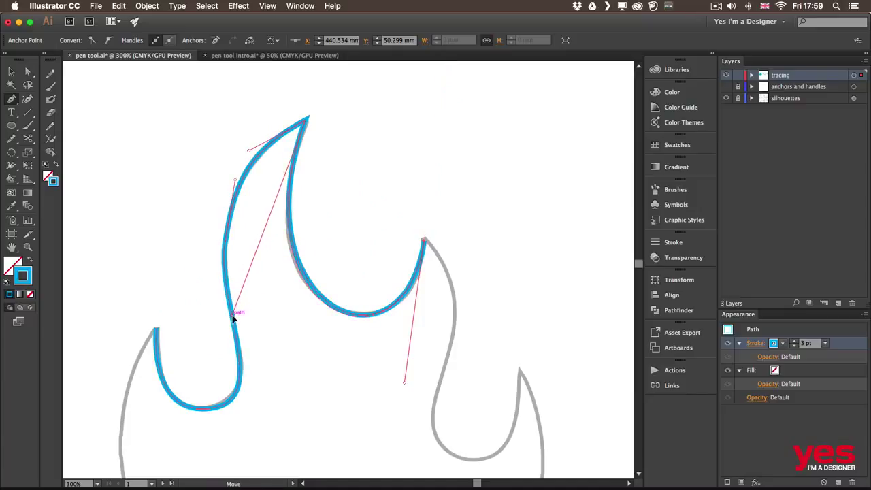
click(233, 314)
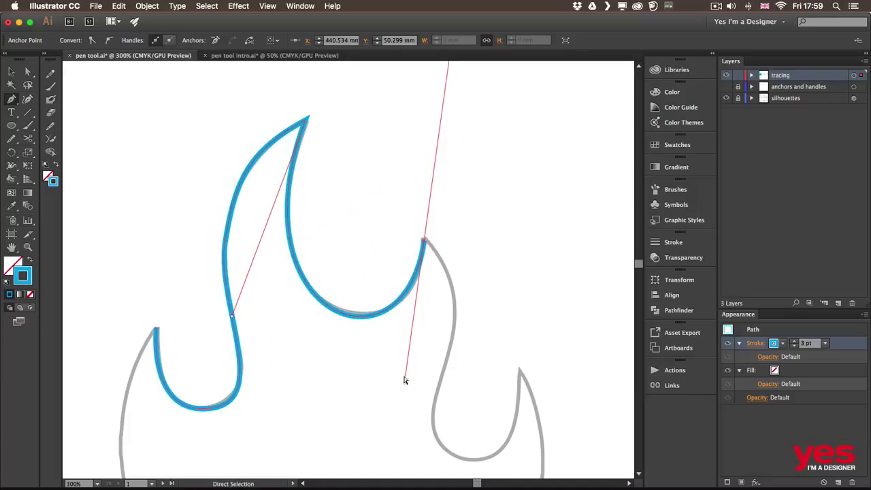
drag(404, 375, 404, 373)
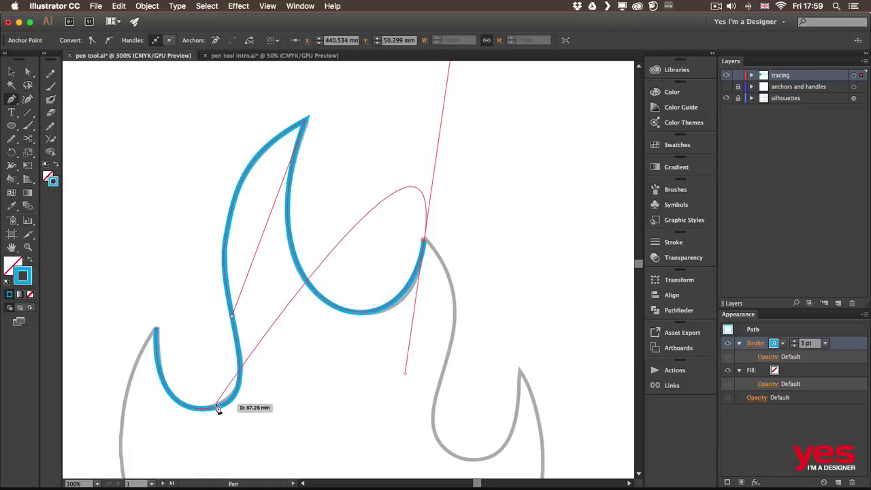
Redirect the second-highest tip's outgoing handle along the outer edge and add a smooth anchor midway down the S-curve
scroll(480, 365, down, 5)
scroll(480, 365, right, 3)
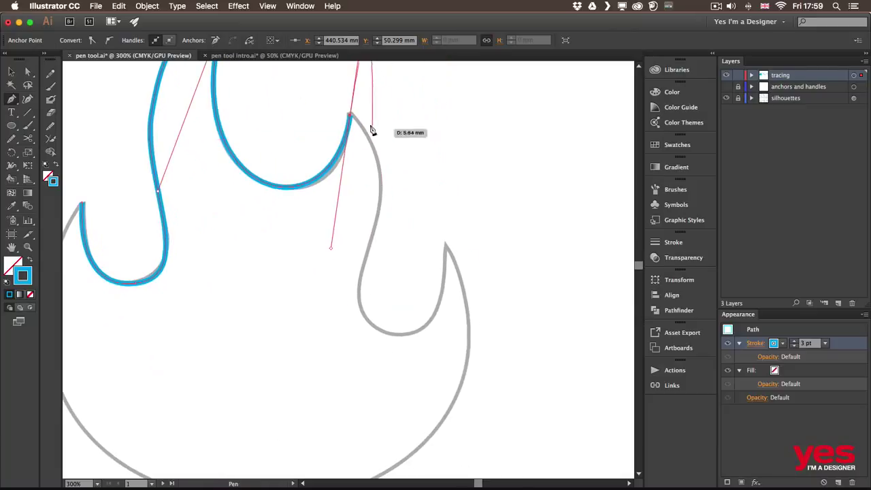
scroll(383, 123, up, 3)
scroll(383, 123, left, 2)
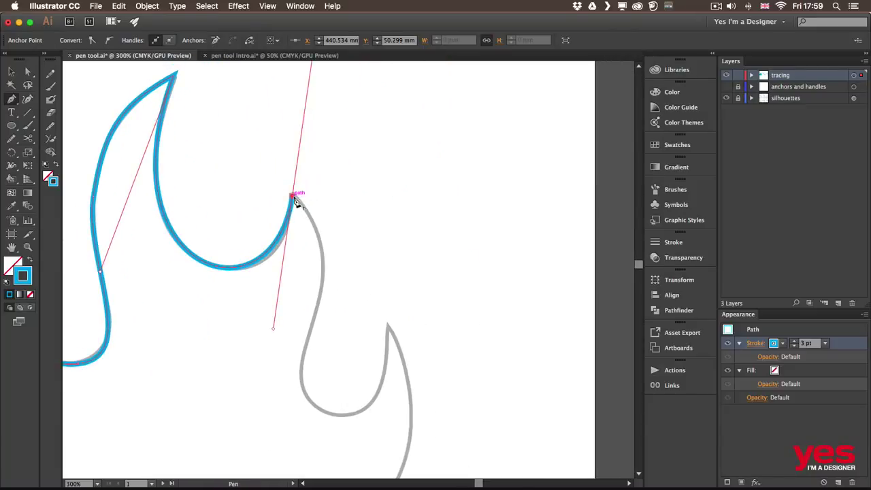
drag(294, 199, 313, 324)
drag(311, 322, 276, 402)
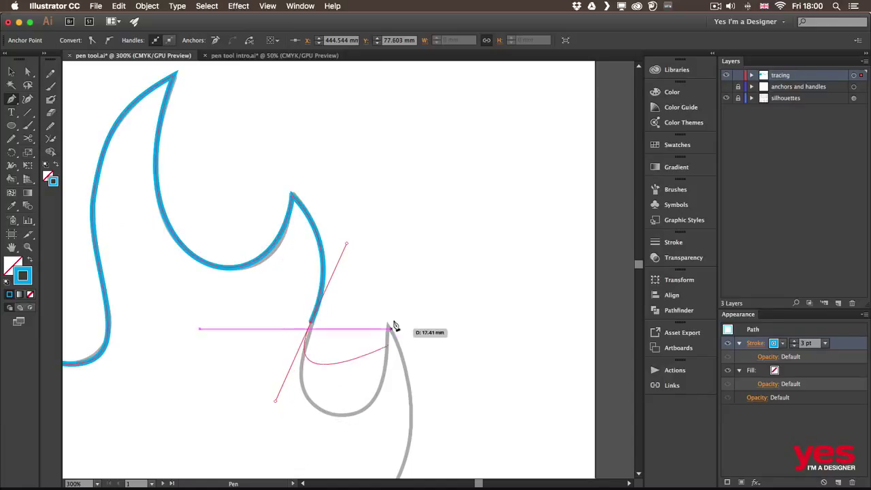
Add a curved segment to the flame's right tip and adjust the handles at both ends of that dip
drag(388, 325, 387, 157)
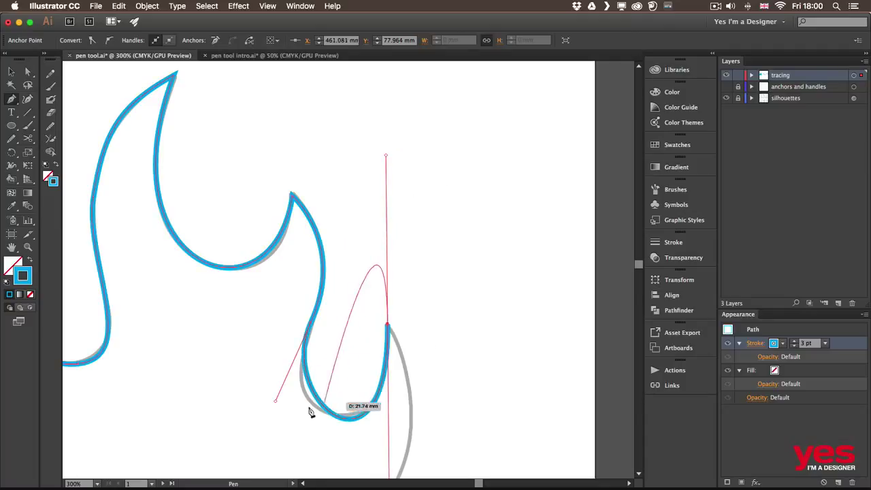
key(super)
drag(273, 406, 265, 423)
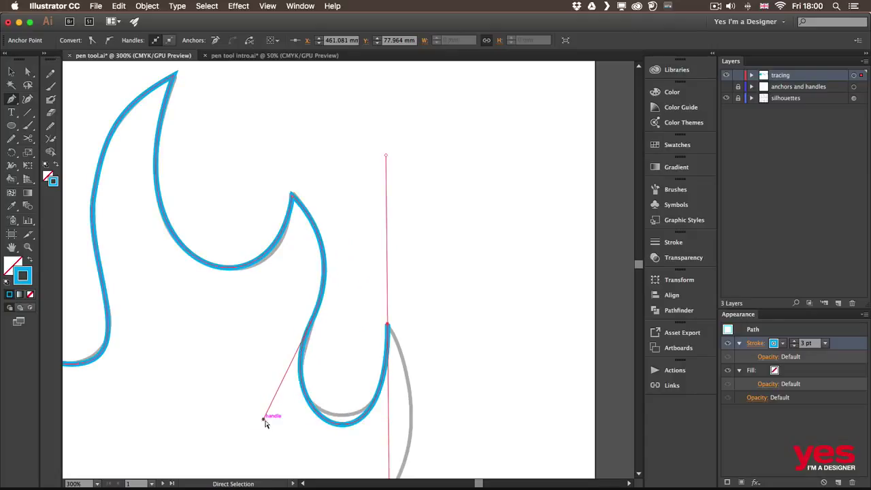
drag(398, 389, 395, 293)
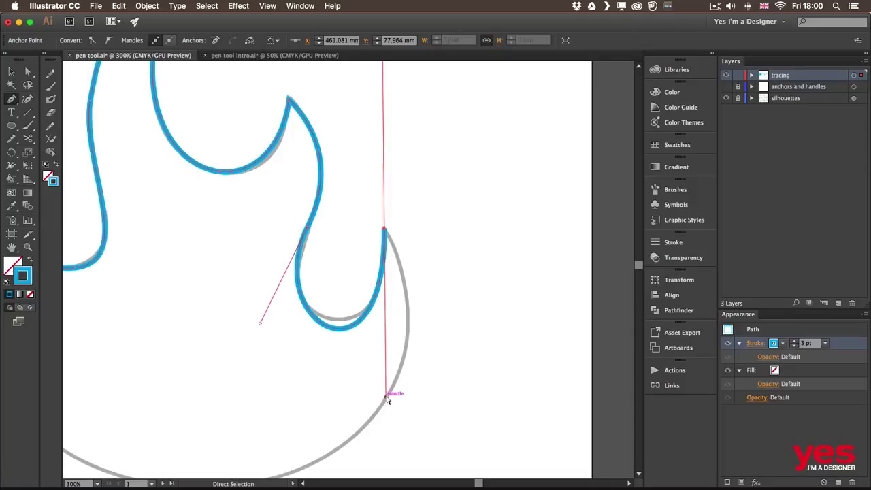
drag(386, 397, 387, 376)
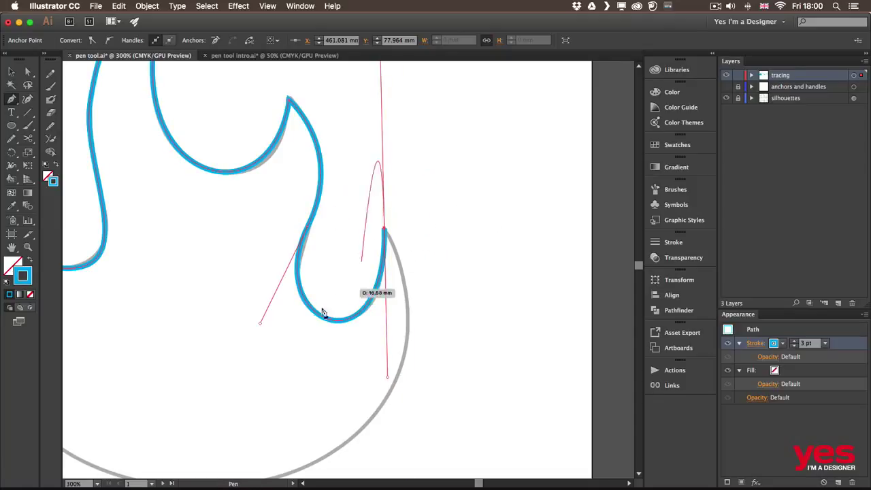
Refine the S-curve and right dip by repositioning the midway anchor and adjusting its handles and the right tip's handle
key(super)
drag(260, 325, 252, 324)
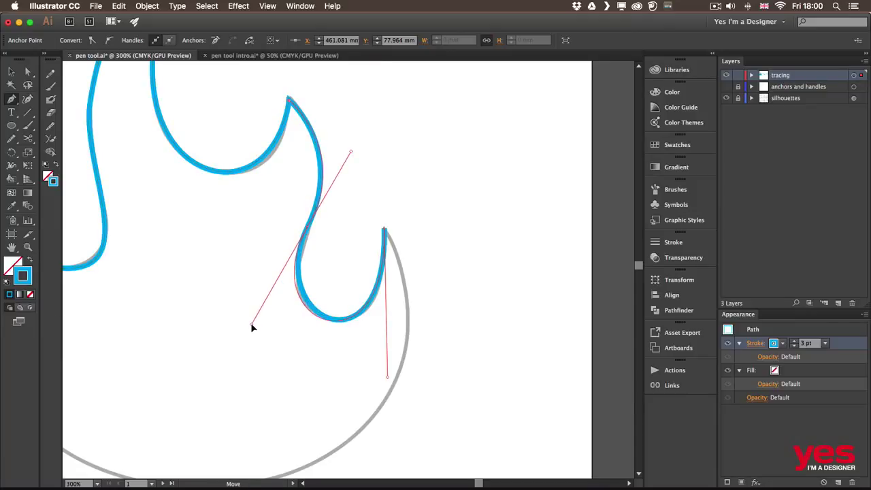
key(super)
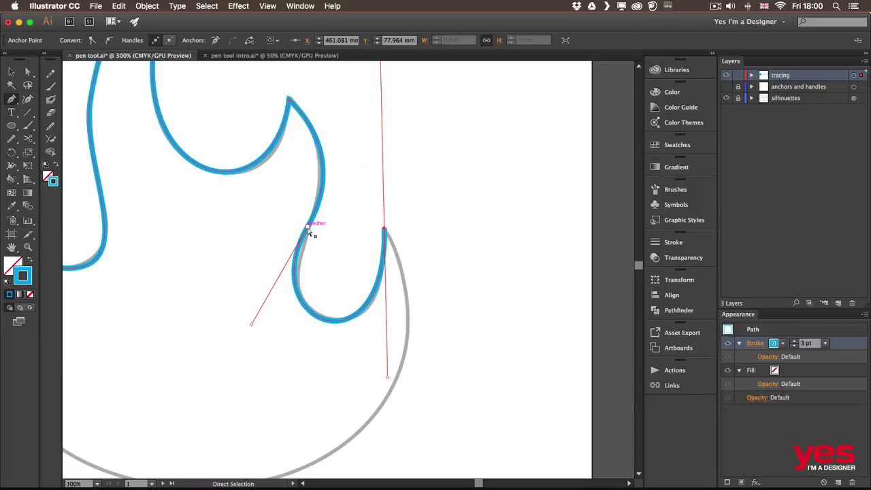
drag(307, 229, 312, 233)
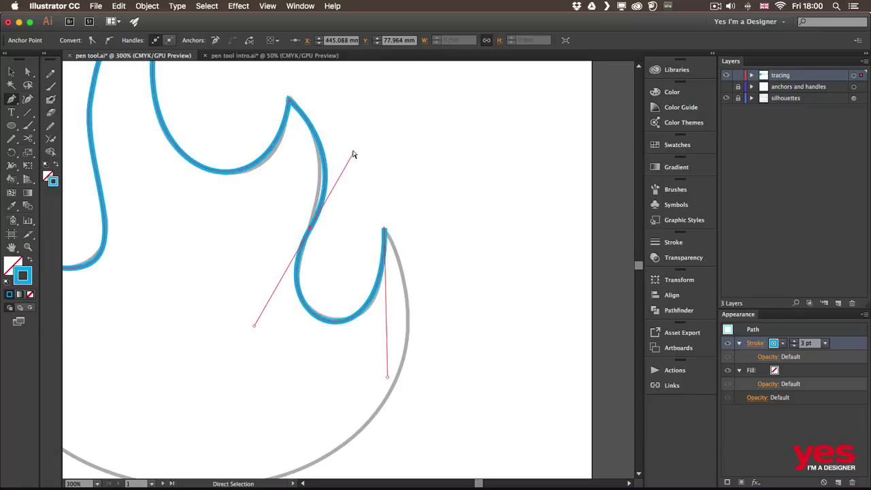
drag(353, 155, 344, 157)
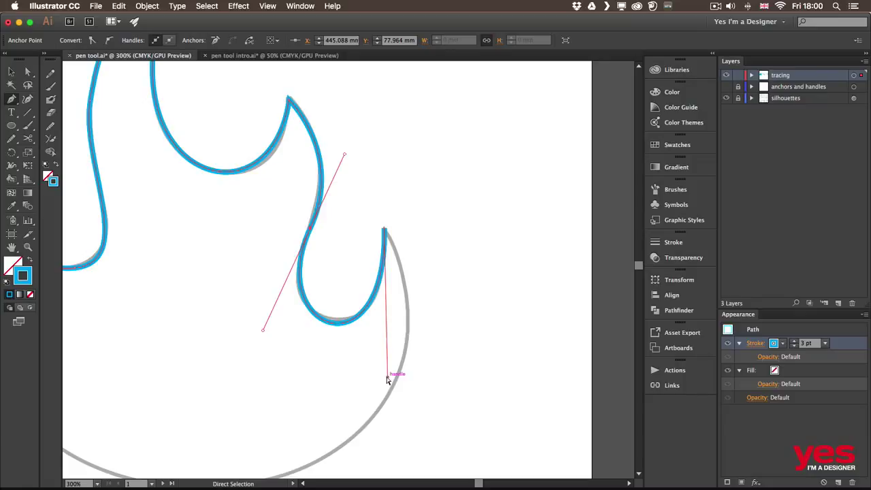
drag(386, 378, 390, 370)
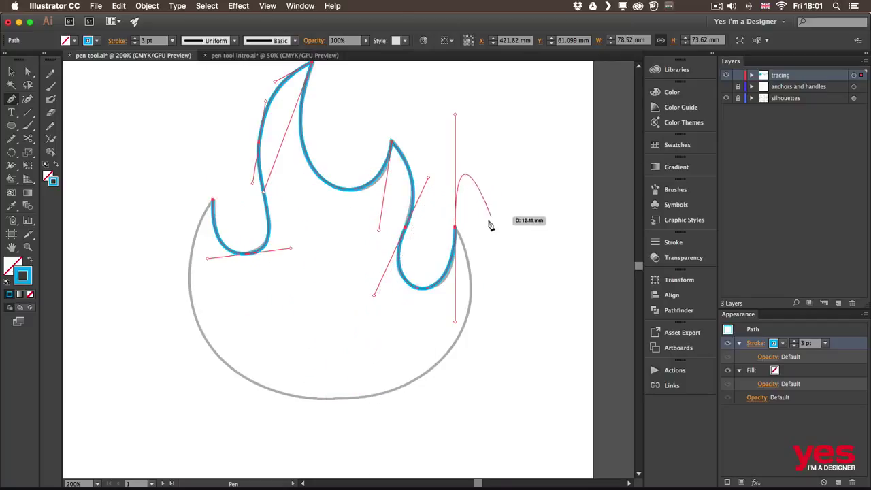
Remove the right tip's outgoing handle and trace the flame's base through one bottom anchor, closing the path at the left tip
click(456, 229)
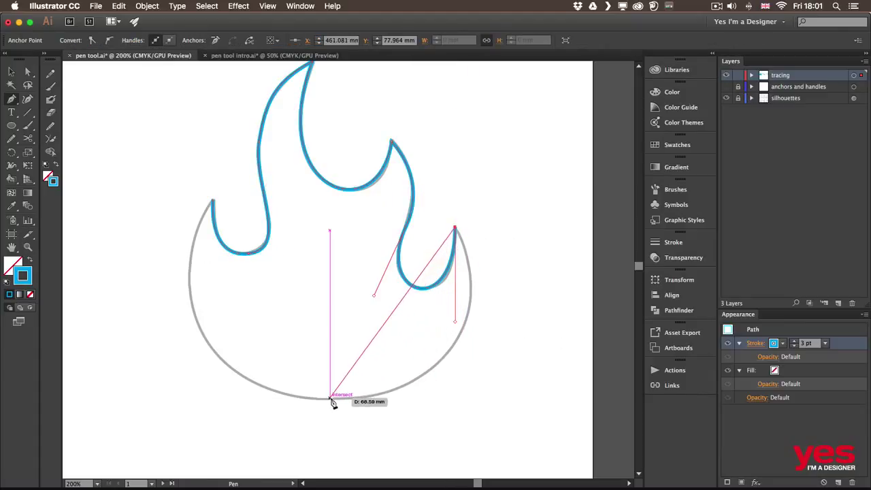
drag(330, 399, 127, 412)
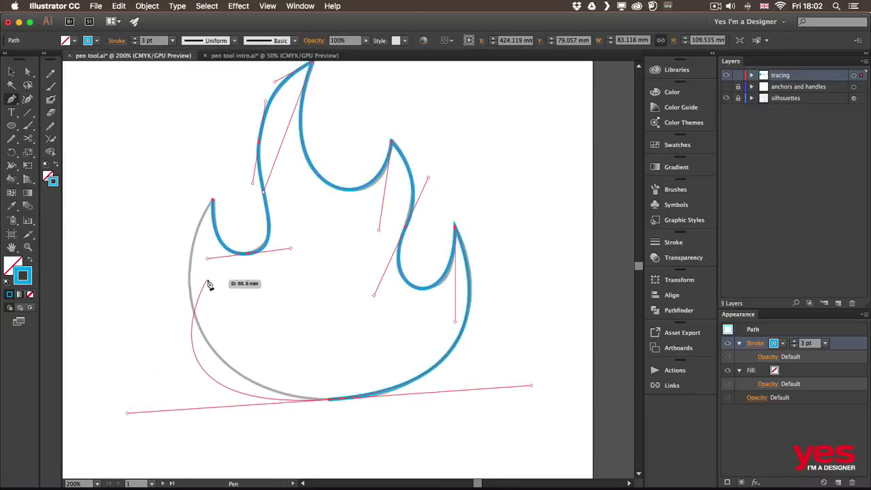
drag(213, 202, 238, 176)
Try to fit both sides of the flame's base by adjusting the two handles of the bottom anchor
key(super)
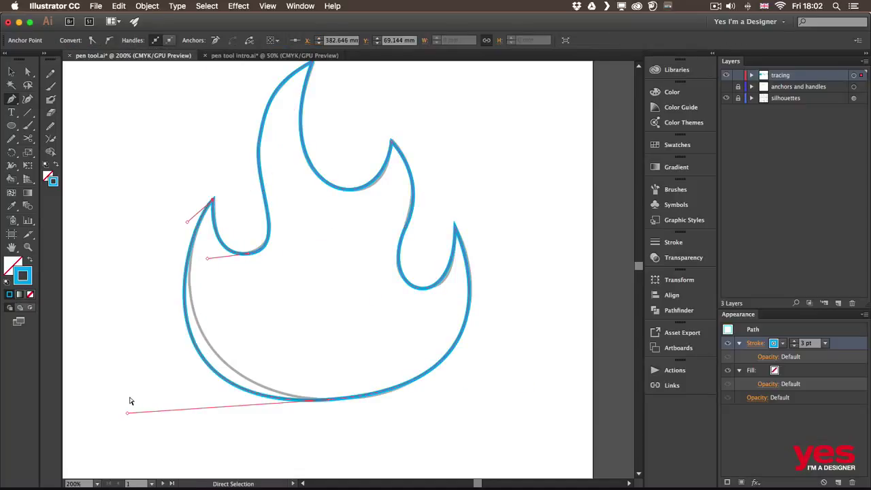
mouse_move(128, 415)
mouse_down()
mouse_move(169, 410)
mouse_move(152, 399)
mouse_up()
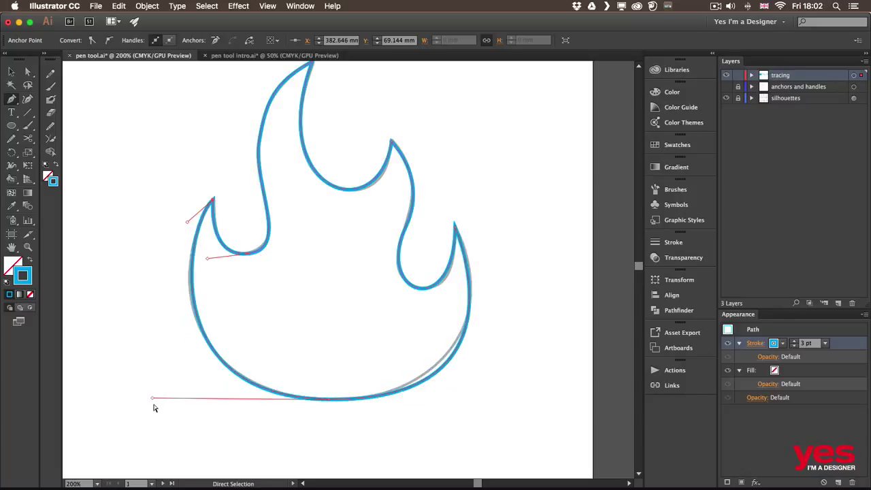
key(alt)
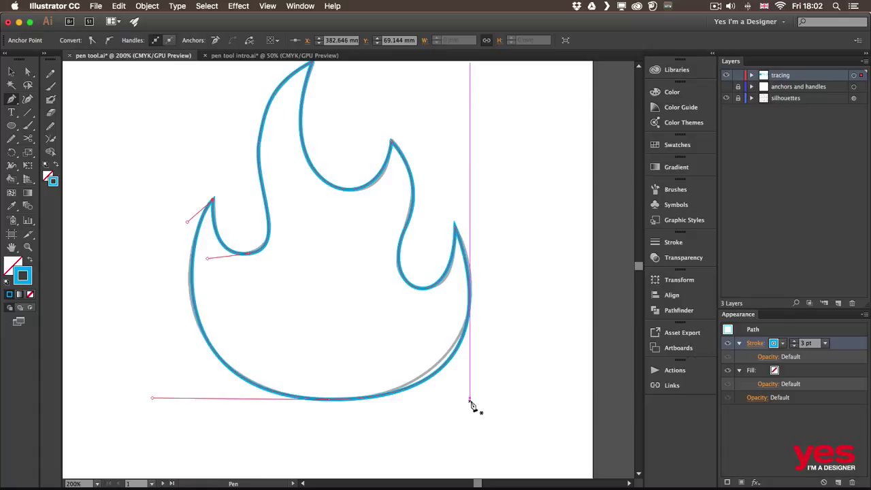
key(alt)
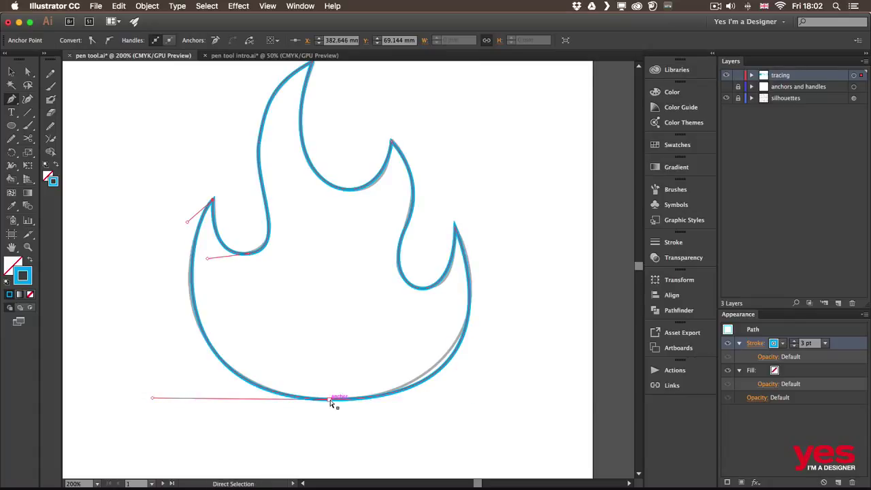
drag(331, 400, 528, 388)
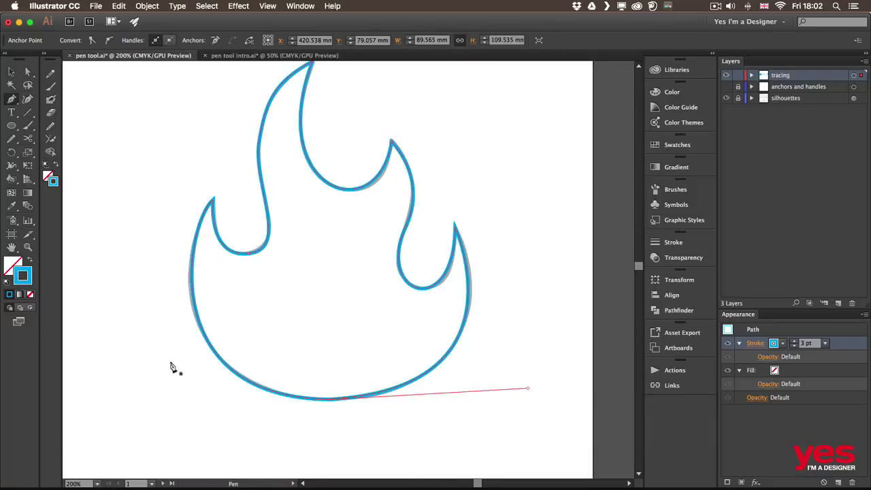
Undo the handle adjustments made to the flame's bottom anchor
key(super+z)
key(super+z)
key(super+z)
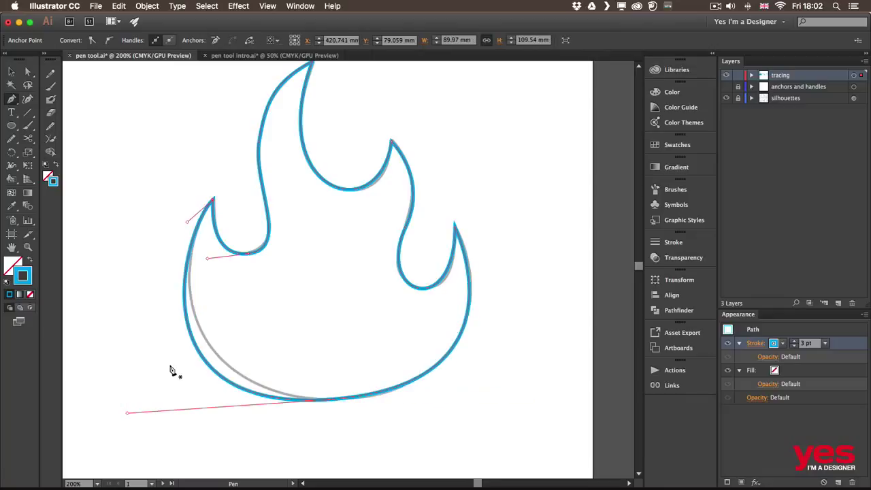
Undo the flame's base segments and swing the right tip's outgoing handle downward and outward past the outline's right side
key(super+z)
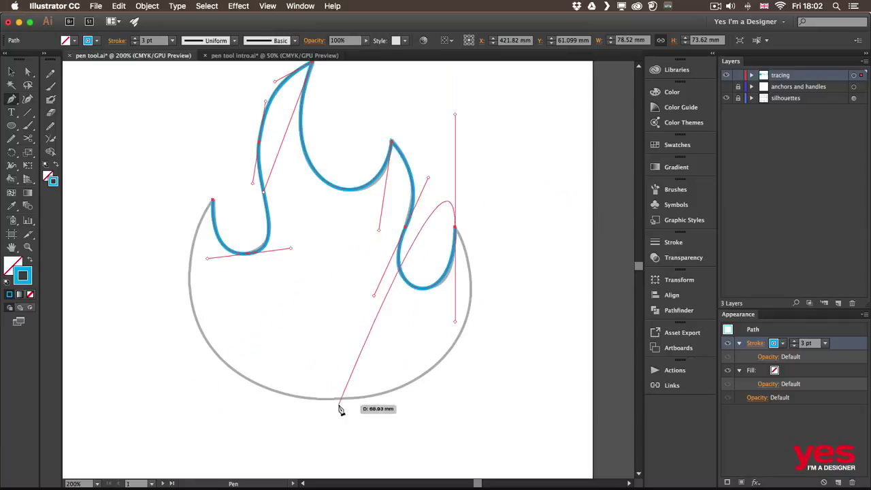
key(alt)
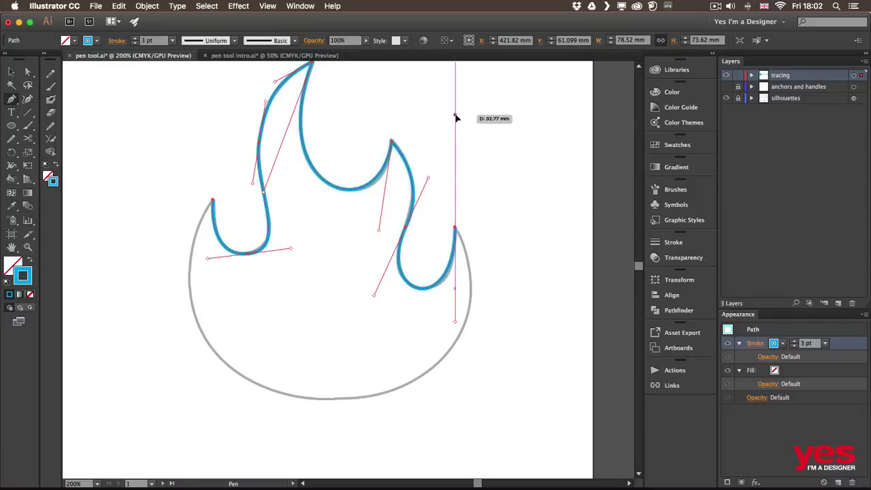
drag(456, 117, 502, 208)
drag(515, 321, 514, 355)
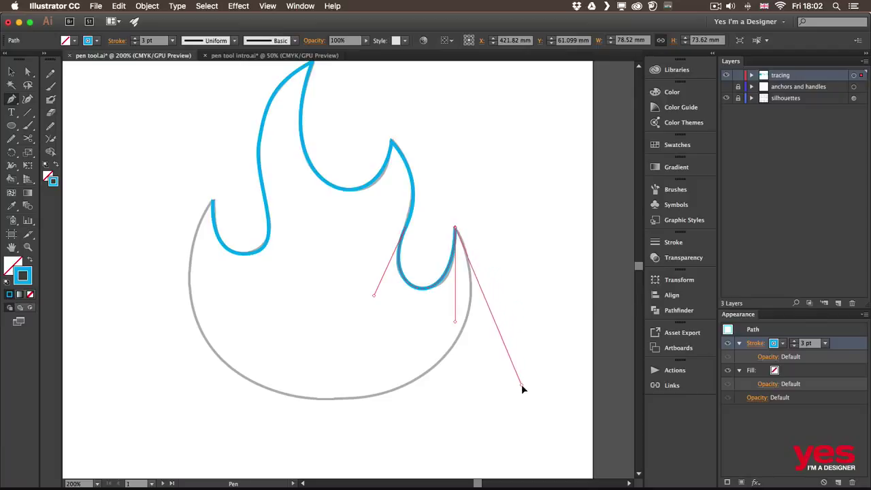
drag(549, 409, 549, 410)
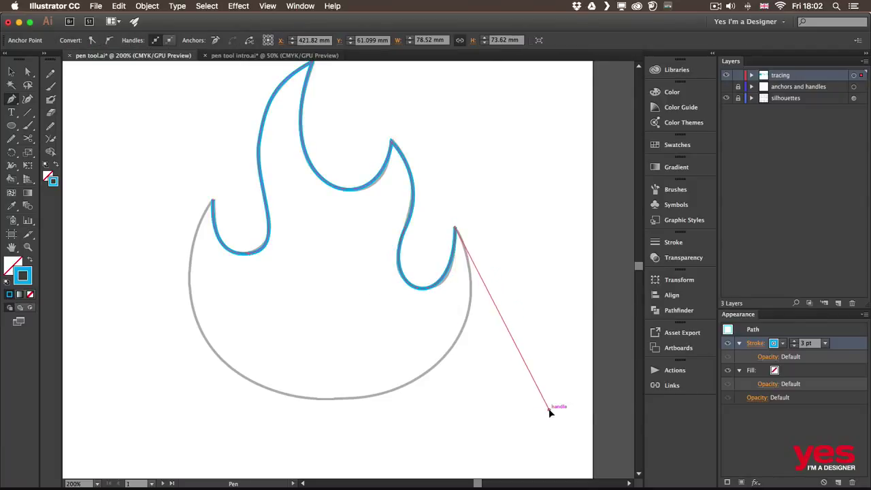
Close the flame's base with a single curve to the left tip and adjust both tips' handles to fit the outline
click(213, 201)
mouse_move(295, 128)
mouse_down()
mouse_move(310, 21)
mouse_move(305, 106)
mouse_move(314, 103)
mouse_up()
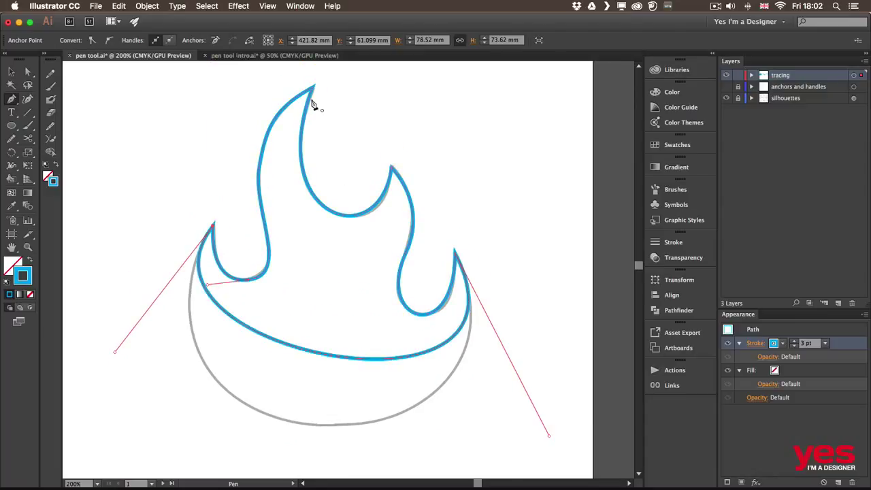
key(super+minus)
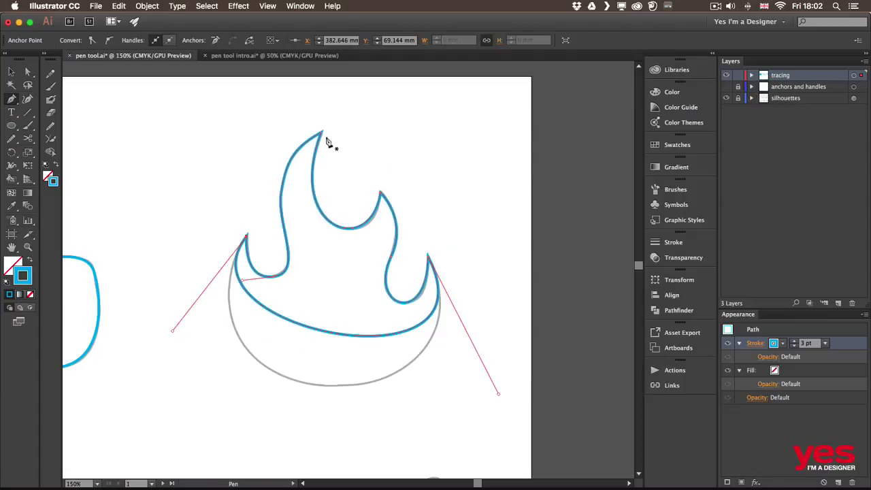
scroll(286, 224, down, 4)
scroll(306, 195, left, 2)
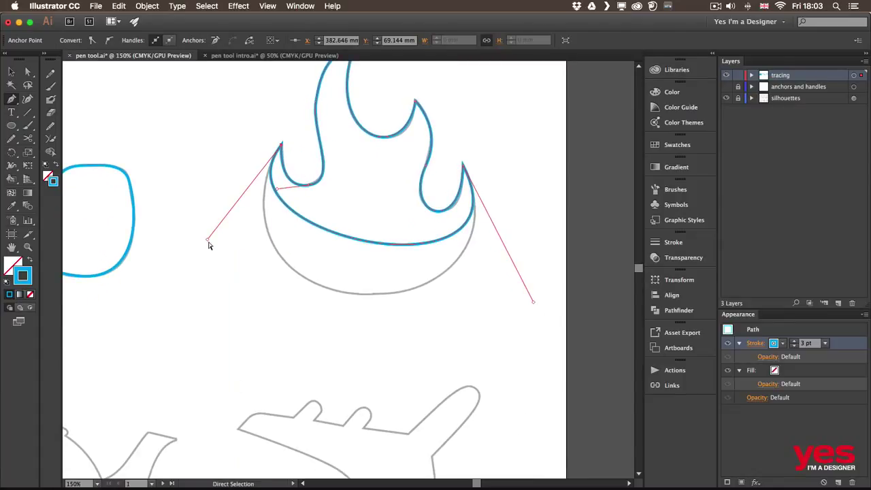
drag(207, 239, 180, 338)
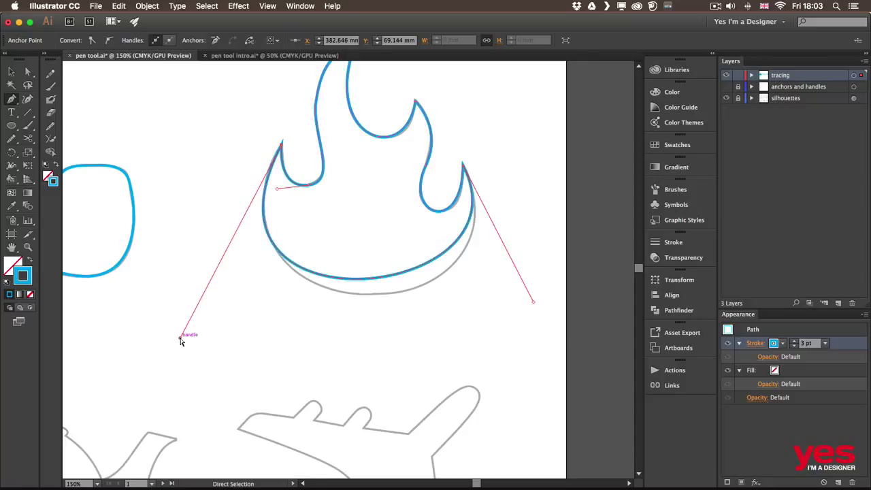
drag(534, 303, 543, 344)
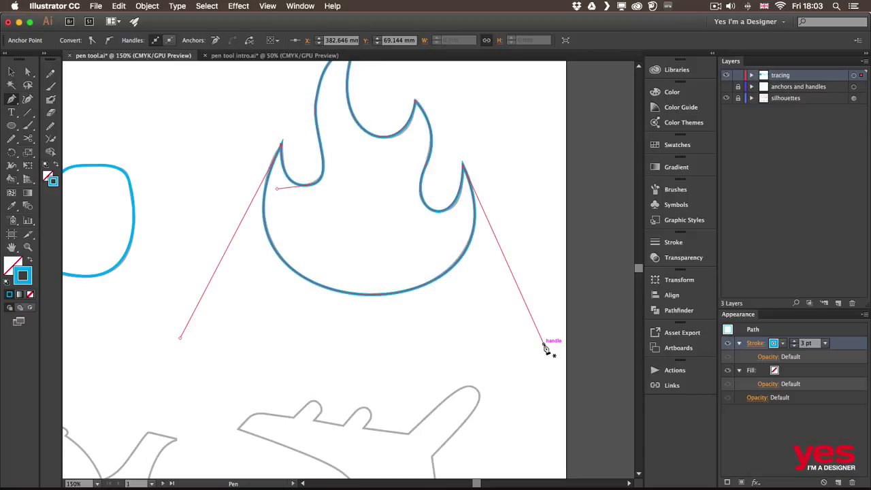
Select the whole flame path with Direct Selection to examine its anchors and handles
key(v)
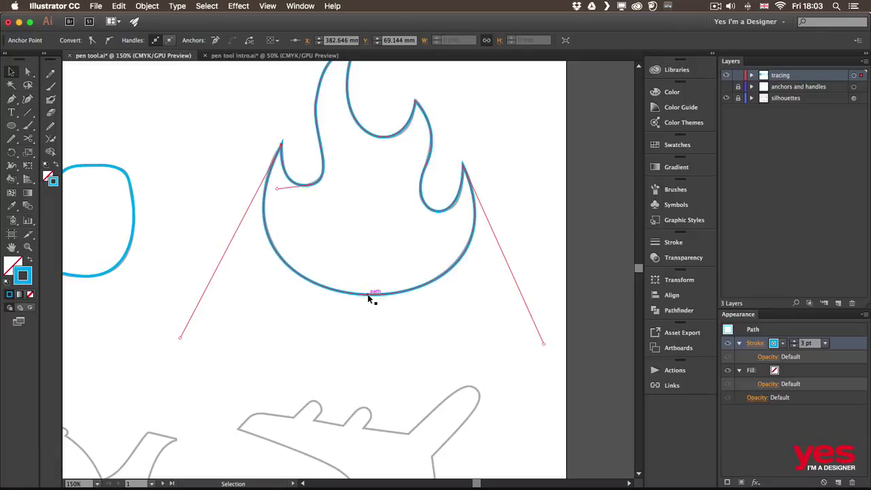
scroll(453, 224, up, 3)
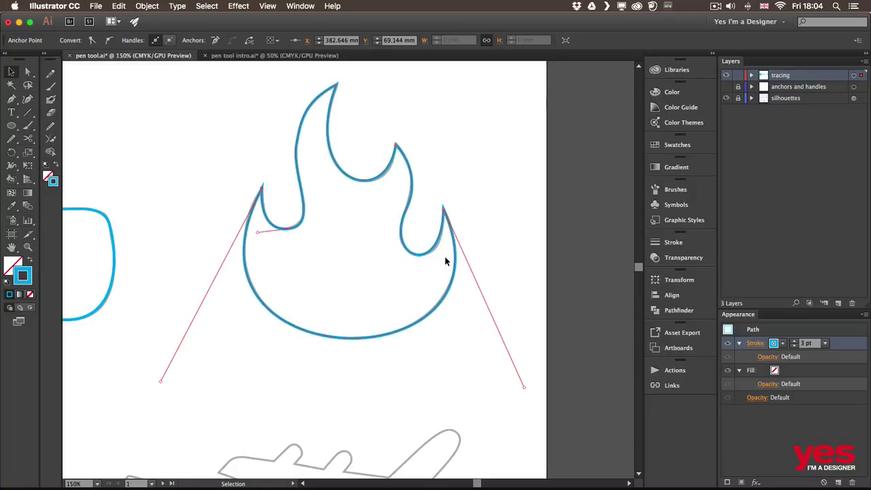
key(a)
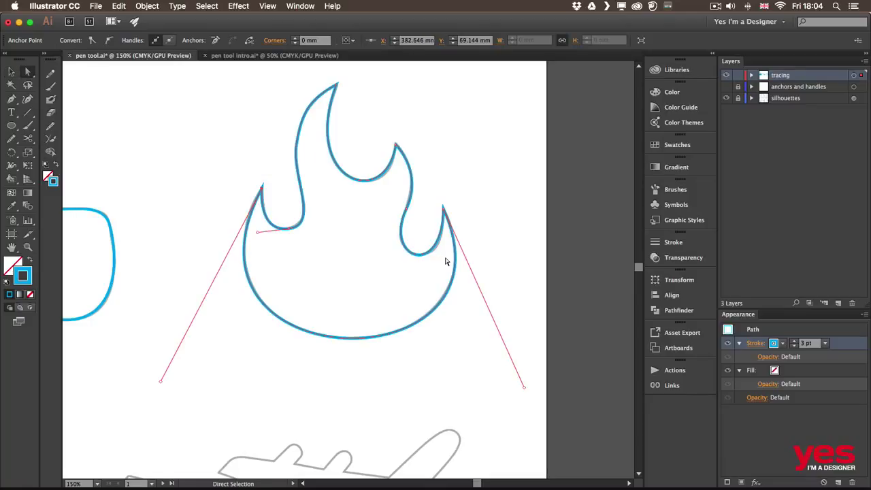
key(v)
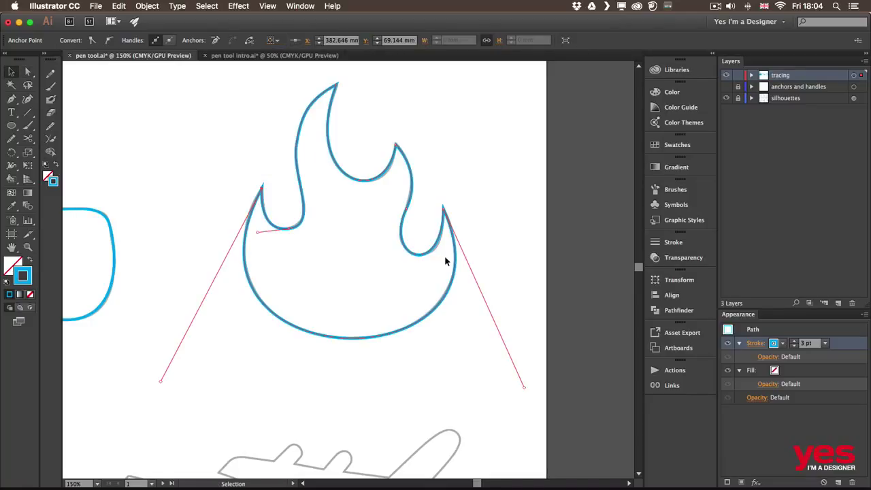
drag(353, 251, 367, 283)
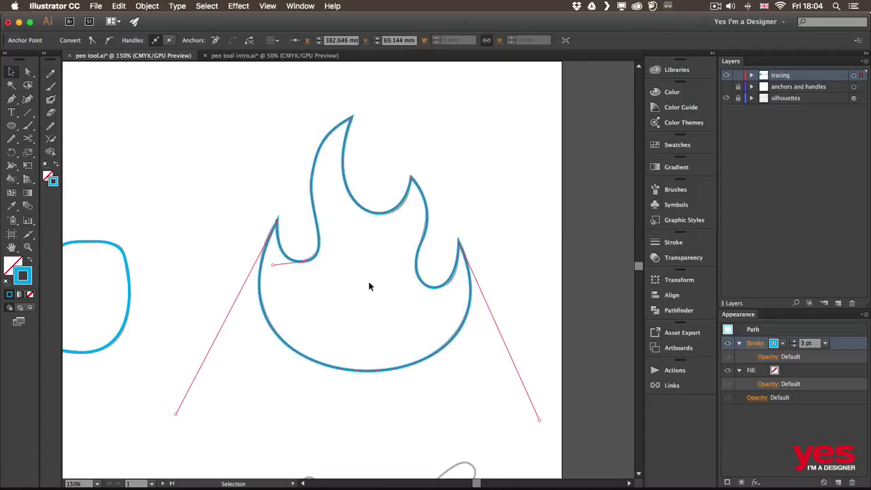
key(a)
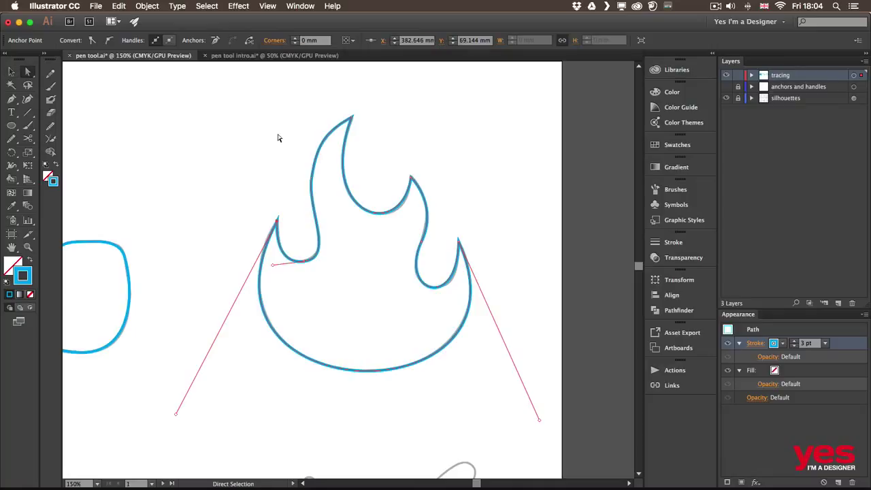
drag(189, 71, 486, 411)
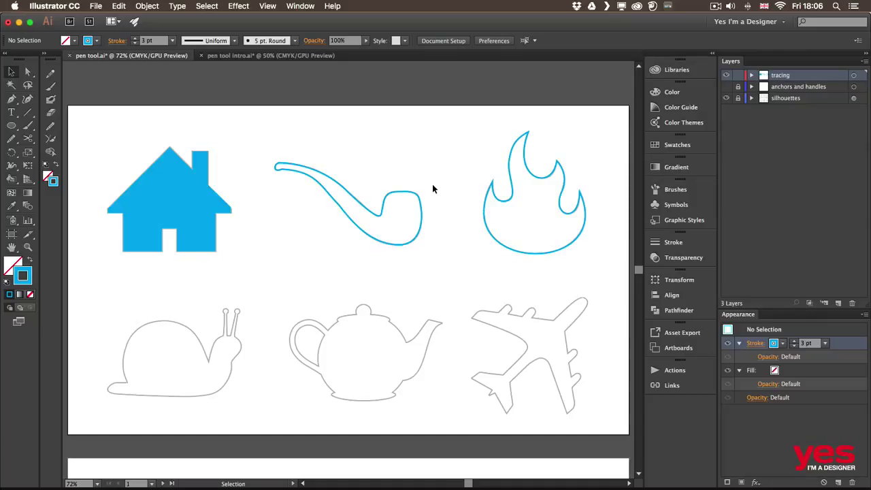
Trace the snail's shell with one Pen curve from the tail junction to the neck notch, adjusting both handles to fit
drag(193, 335, 329, 264)
key(super+plus)
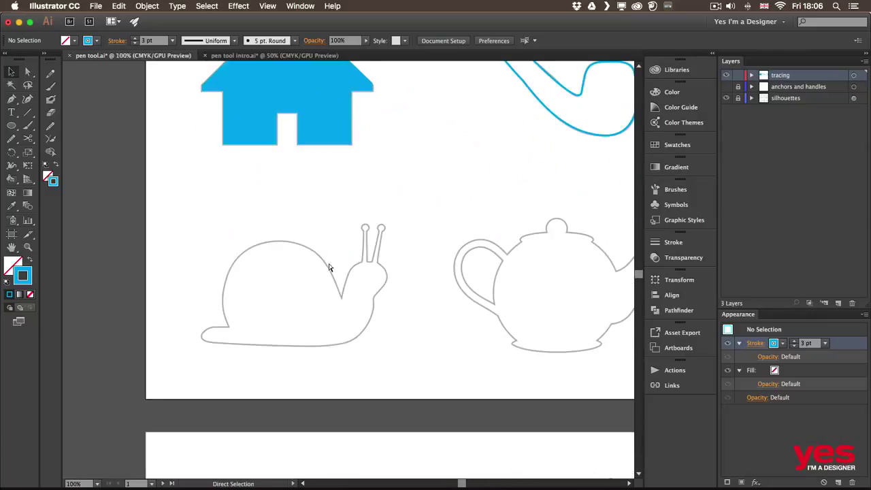
key(super+plus)
key(p)
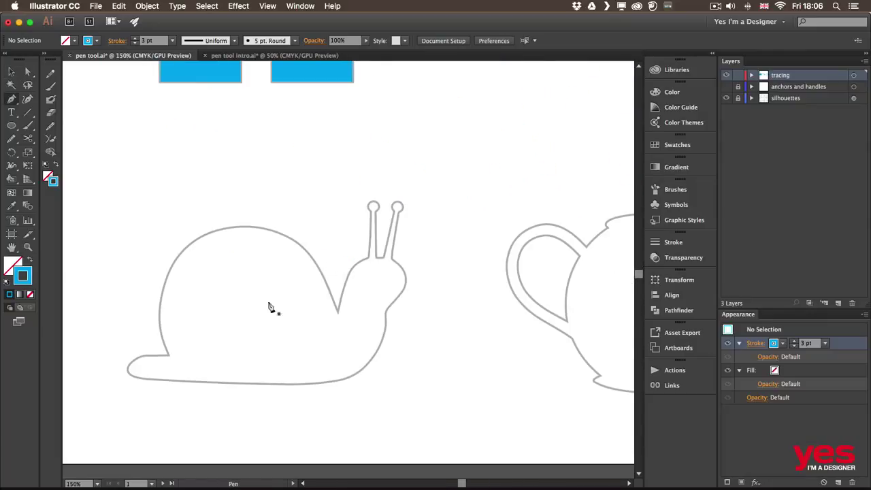
click(169, 354)
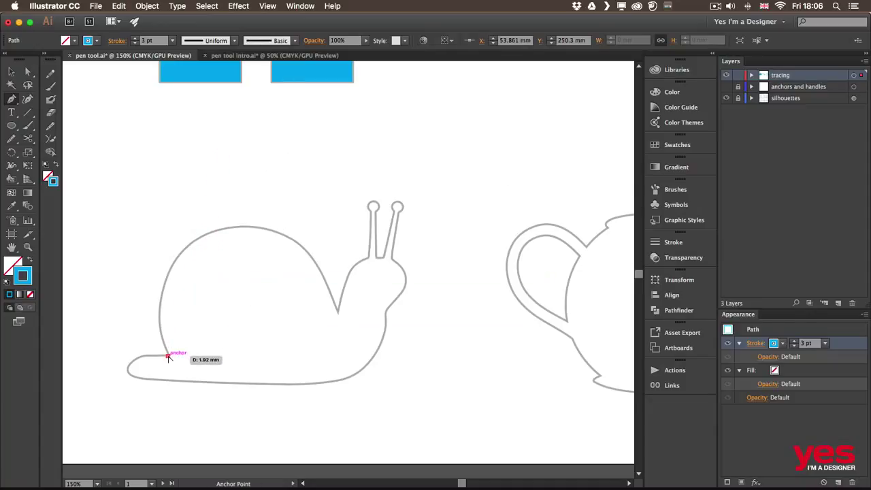
drag(169, 355, 117, 245)
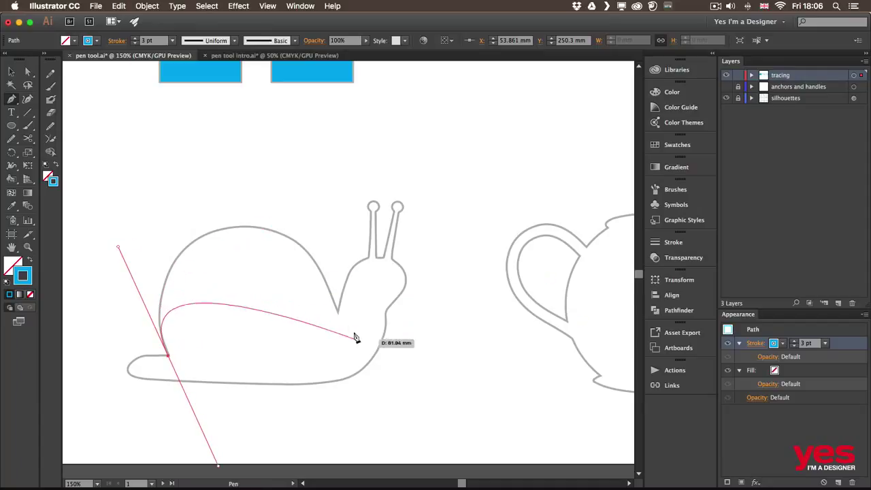
drag(338, 312, 380, 474)
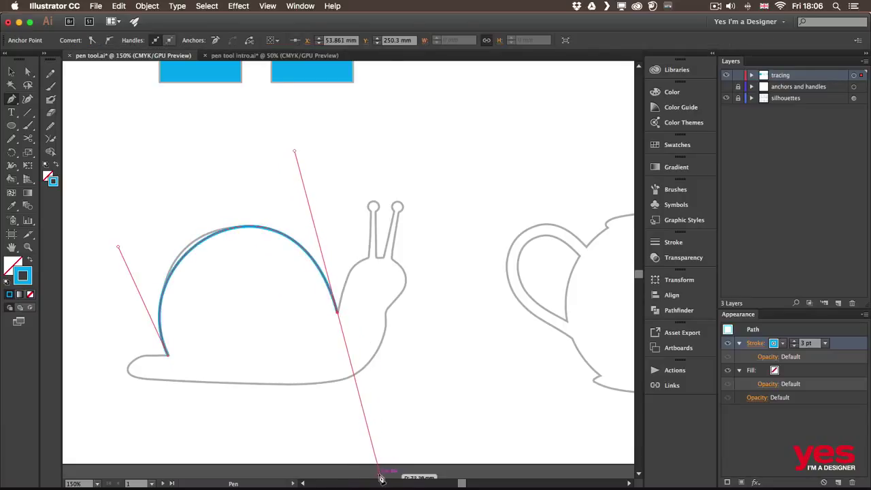
drag(118, 247, 118, 236)
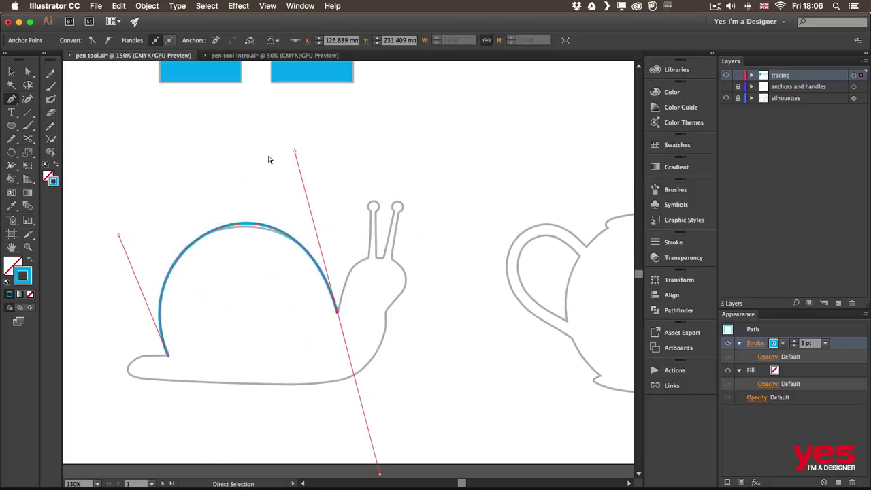
drag(295, 150, 294, 157)
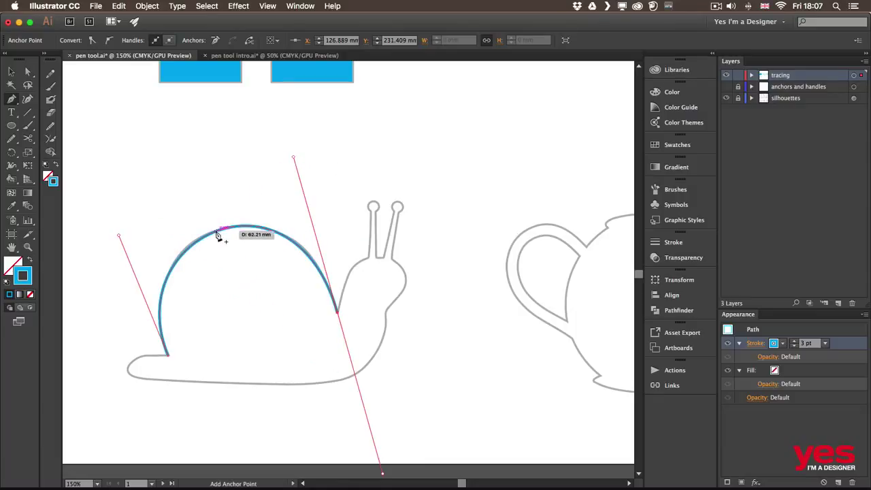
Remove the outgoing handle at the snail's neck notch and trace the curve over the head down to below the chin
click(337, 314)
mouse_move(363, 349)
mouse_down()
mouse_move(355, 287)
mouse_move(343, 312)
mouse_move(360, 257)
mouse_move(388, 267)
mouse_move(364, 240)
mouse_move(371, 256)
mouse_move(377, 202)
mouse_move(390, 265)
mouse_move(404, 268)
mouse_move(395, 253)
mouse_move(395, 265)
mouse_move(443, 284)
mouse_move(413, 272)
mouse_up()
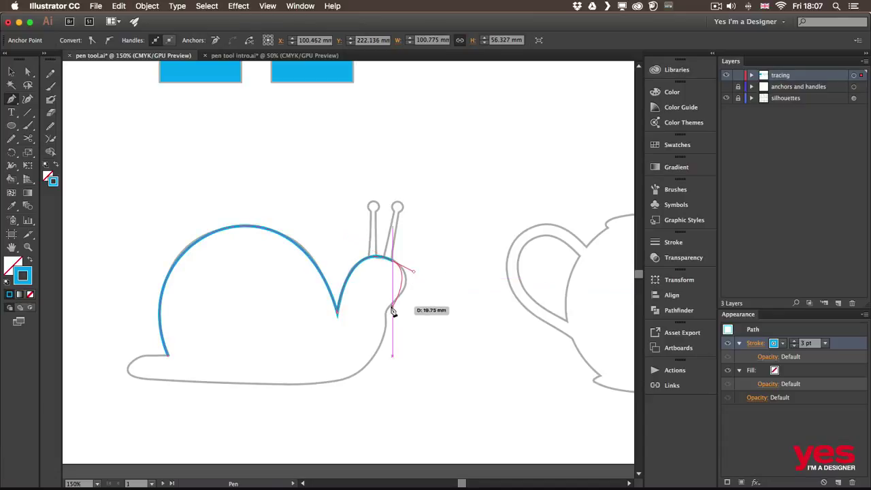
mouse_move(389, 306)
mouse_down()
mouse_move(369, 321)
mouse_move(378, 315)
mouse_move(387, 334)
mouse_move(382, 316)
mouse_up()
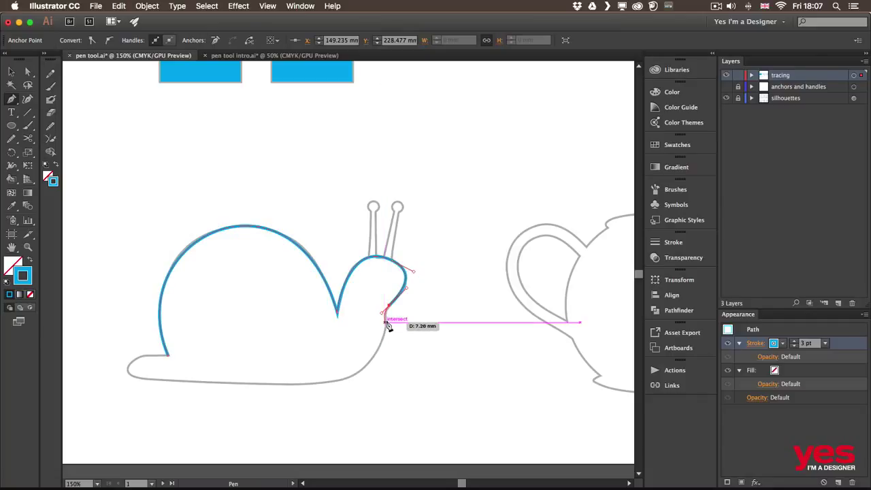
Trace the snail's front, underside and tail, close the path at the shell's starting anchor and deselect it
scroll(369, 356, down, 3)
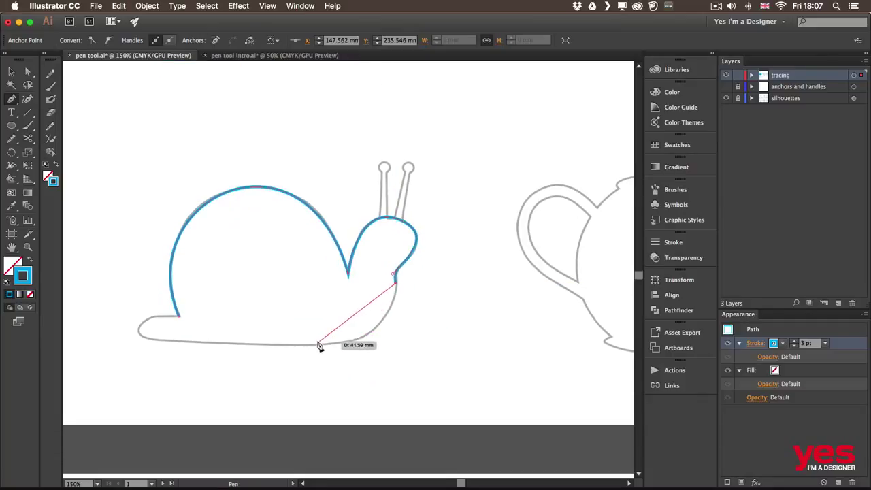
mouse_move(316, 345)
mouse_down()
mouse_move(221, 351)
mouse_move(237, 342)
mouse_move(223, 354)
mouse_move(158, 338)
mouse_move(299, 356)
mouse_move(152, 350)
mouse_move(157, 316)
mouse_move(148, 317)
mouse_move(187, 313)
mouse_move(163, 319)
mouse_up()
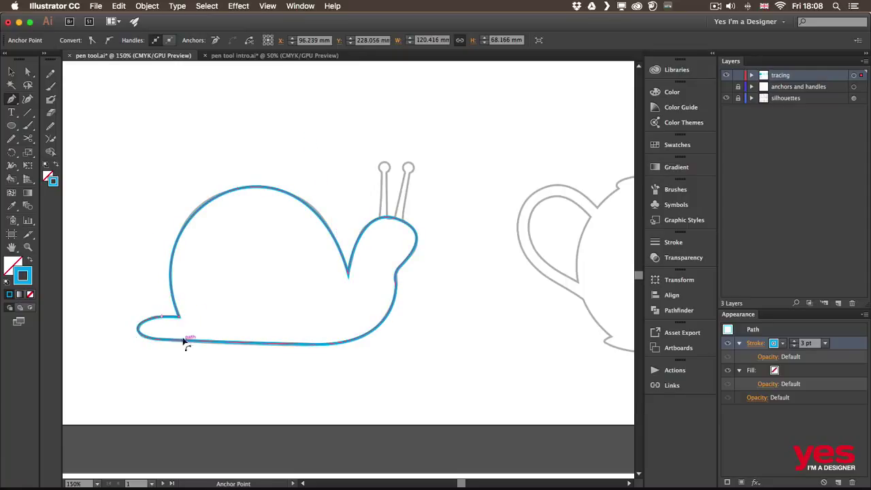
key(v)
click(225, 389)
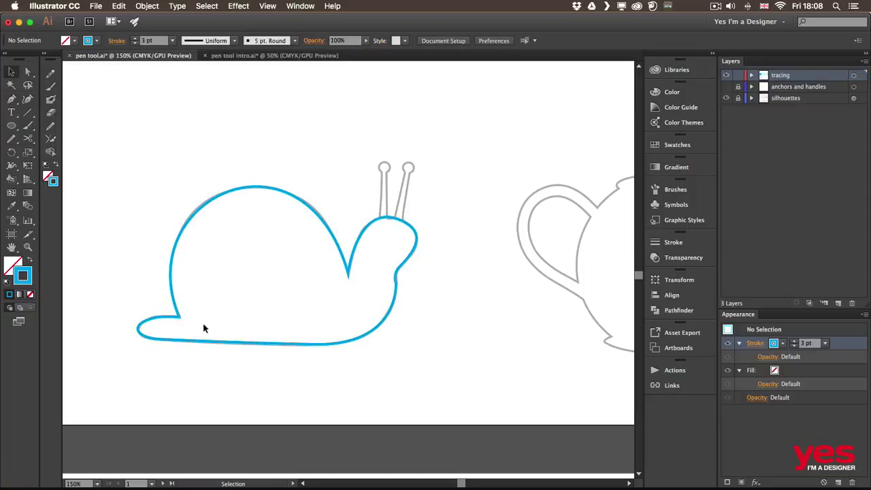
Select the snail's lower body and tail with Direct Selection to examine the anchors and handles, and deselect them
key(a)
drag(97, 292, 342, 379)
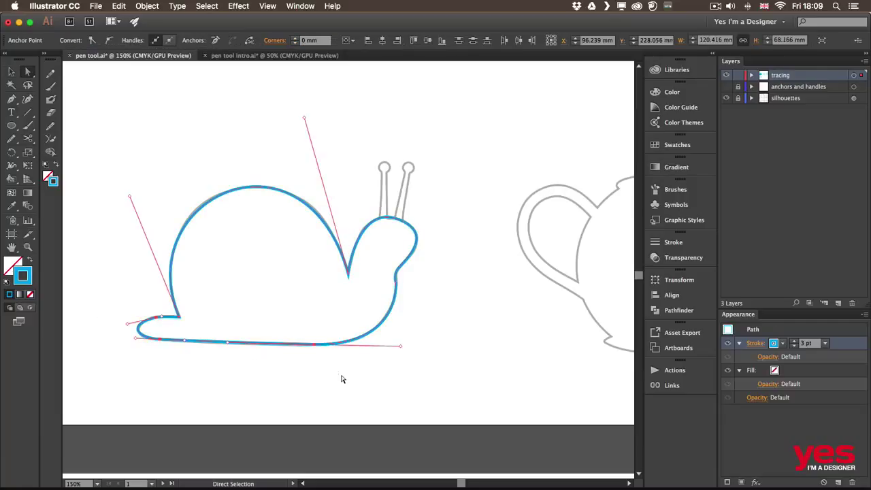
click(266, 396)
Draw a circle about 5.1 mm in diameter over the tip of the snail's left eye stalk
scroll(412, 286, up, 3)
key(v)
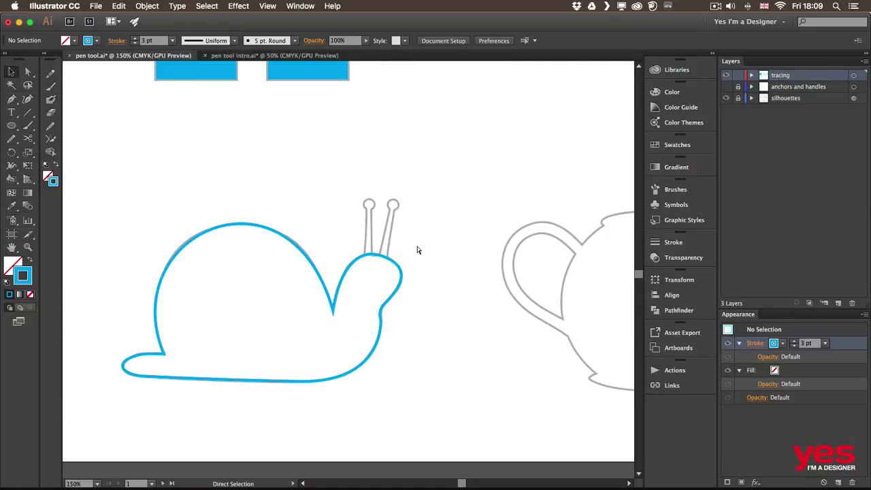
key(super+equal)
key(super+equal)
drag(482, 196, 449, 253)
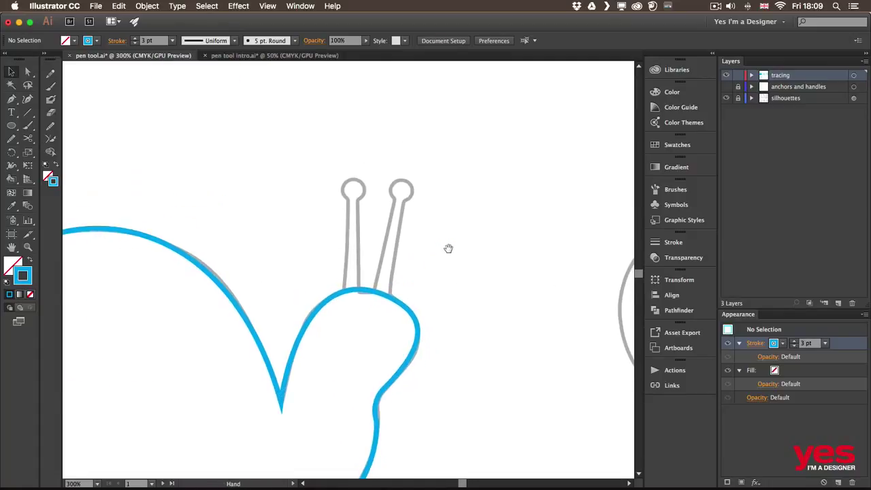
key(l)
drag(352, 186, 364, 202)
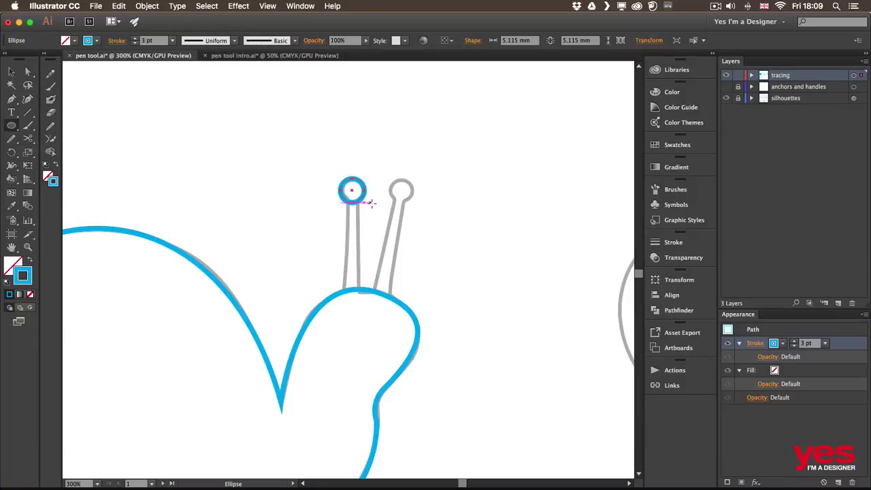
Duplicate the circle onto the tip of the right eye stalk, deselect it and switch to the Pen tool
key(v)
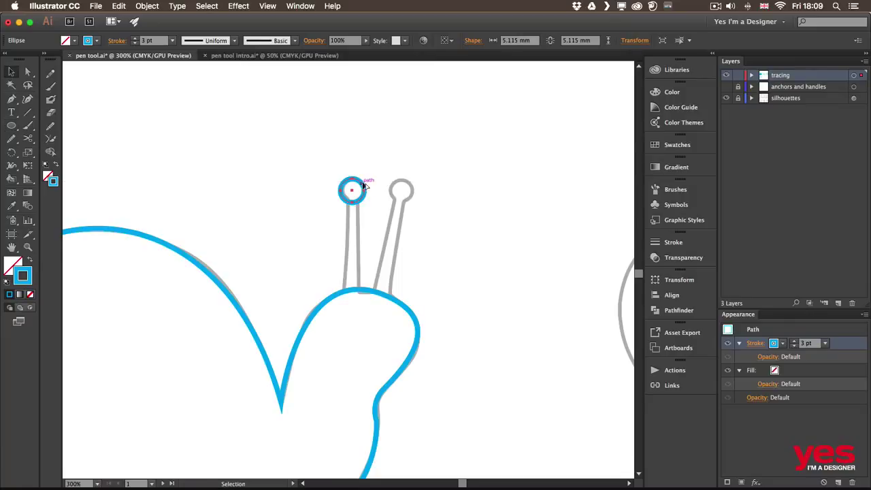
drag(361, 183, 411, 184)
click(455, 235)
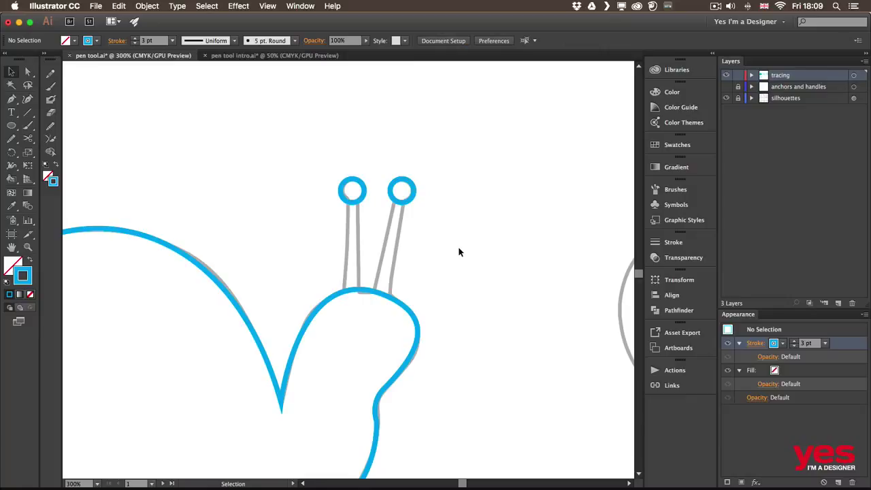
key(p)
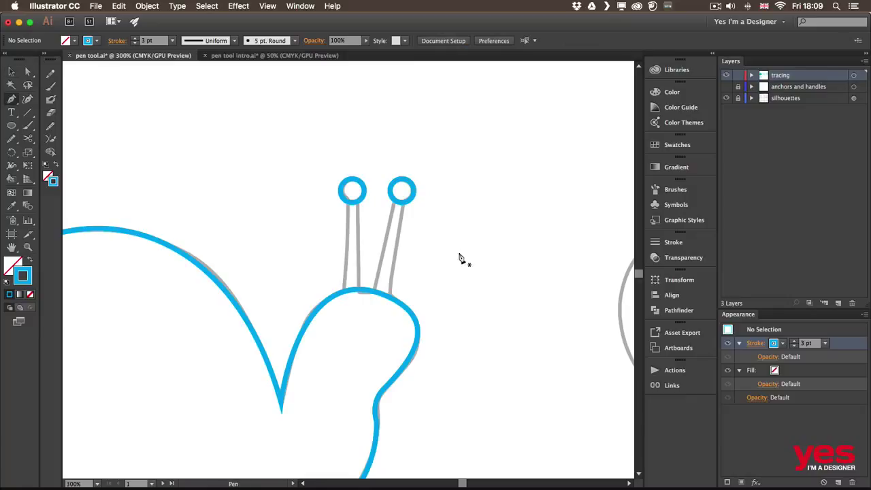
Draw a vertical line about 23.6 mm tall from the snail's head to the centre of the left eye circle
click(348, 299)
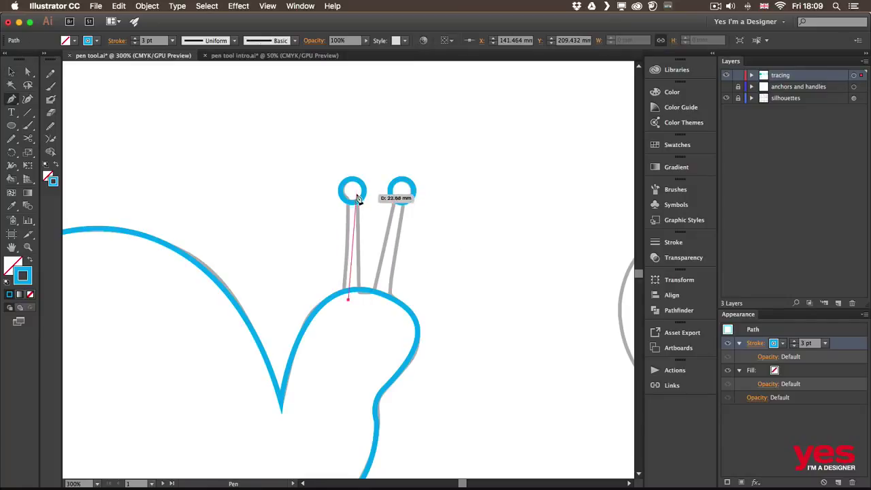
click(352, 195)
key(a)
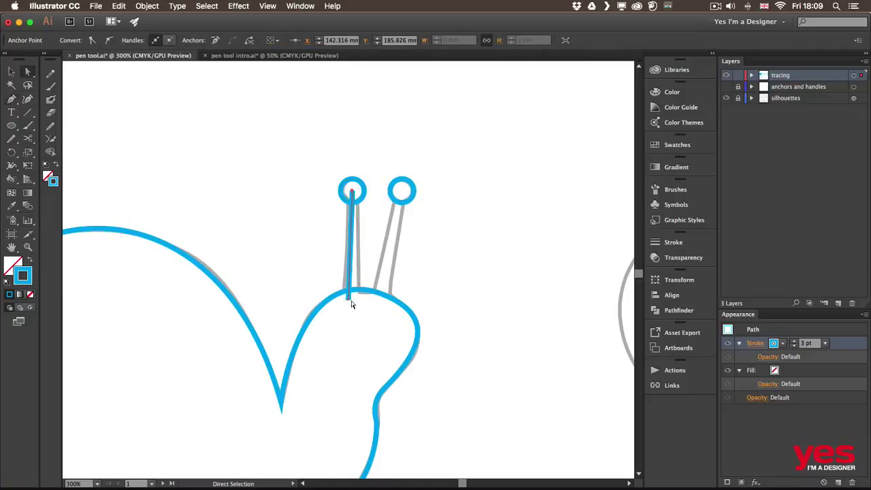
drag(348, 299, 353, 298)
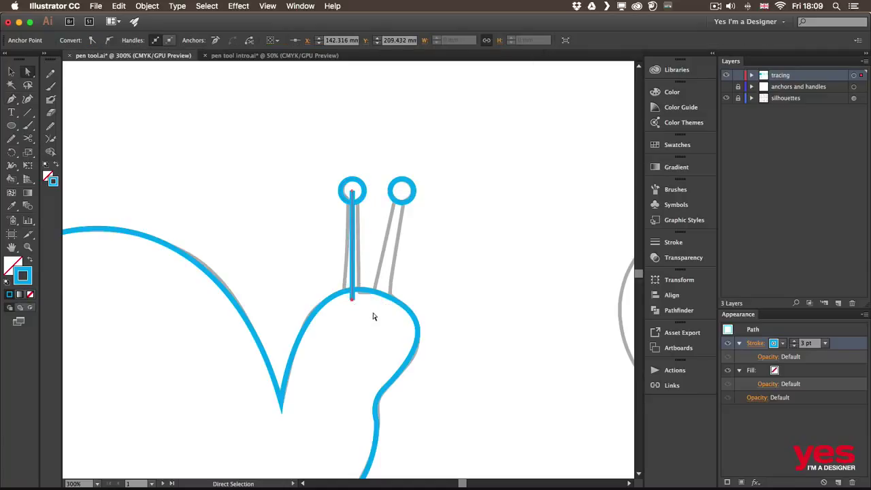
click(373, 313)
Widen the left stalk line with the Width tool to about 11.17 pt at its base, thicken its upper end and deselect it
key(v)
click(352, 253)
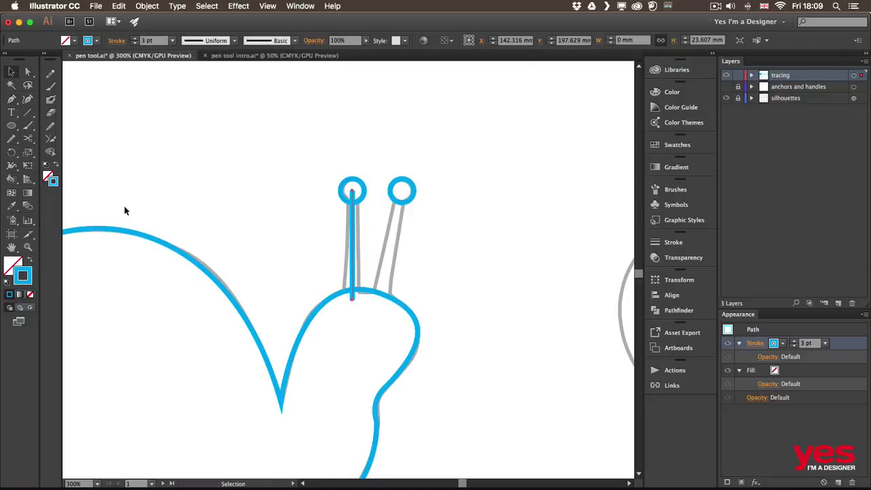
click(12, 166)
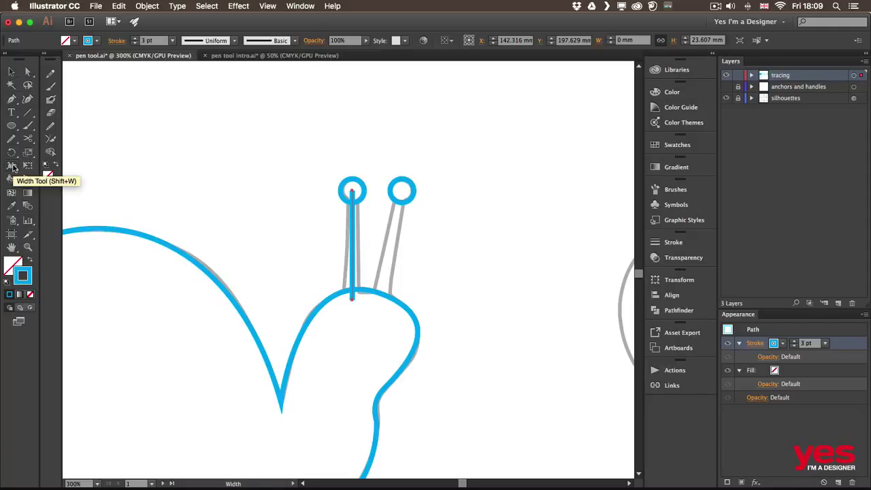
drag(352, 300, 361, 302)
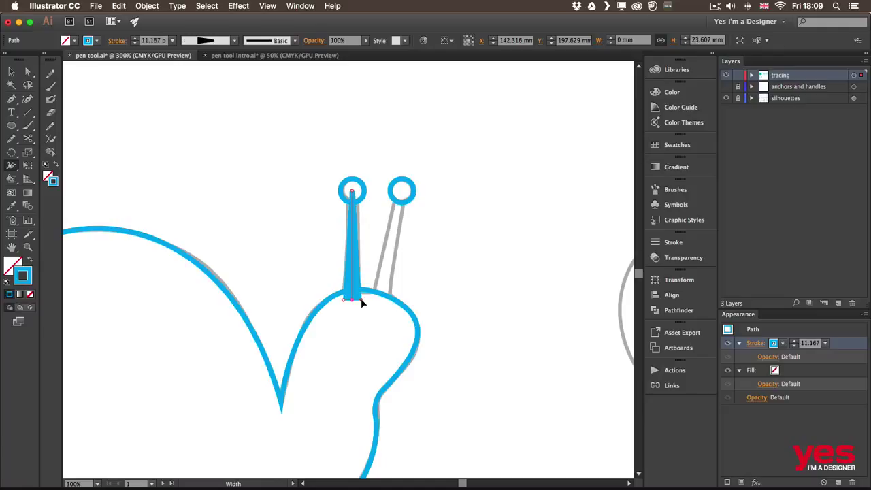
drag(361, 190, 353, 192)
key(v)
click(475, 251)
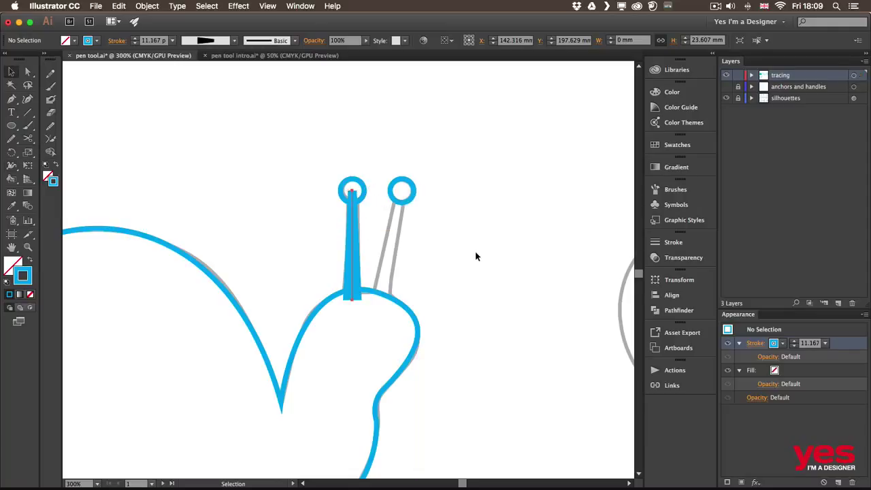
Swap fill and stroke on both eye circles and the snail's body so they are solid blue, and deselect them
click(354, 182)
key(shift+x)
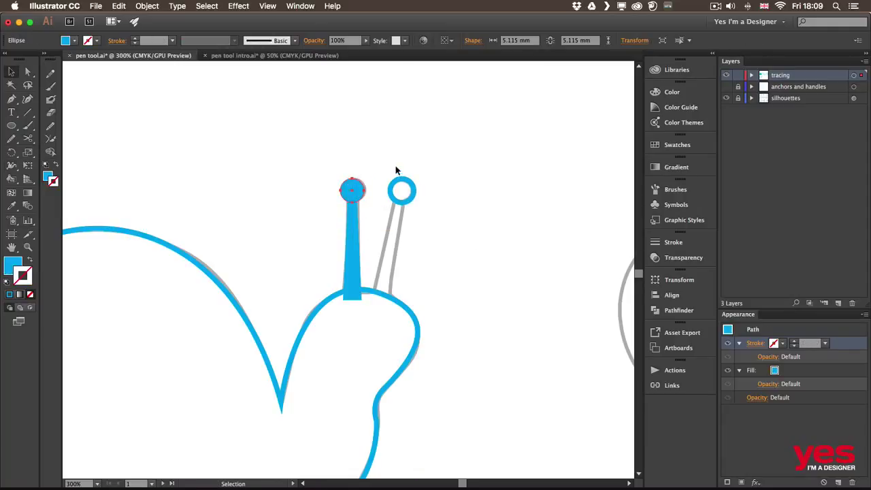
click(413, 200)
key(shift+x)
click(439, 251)
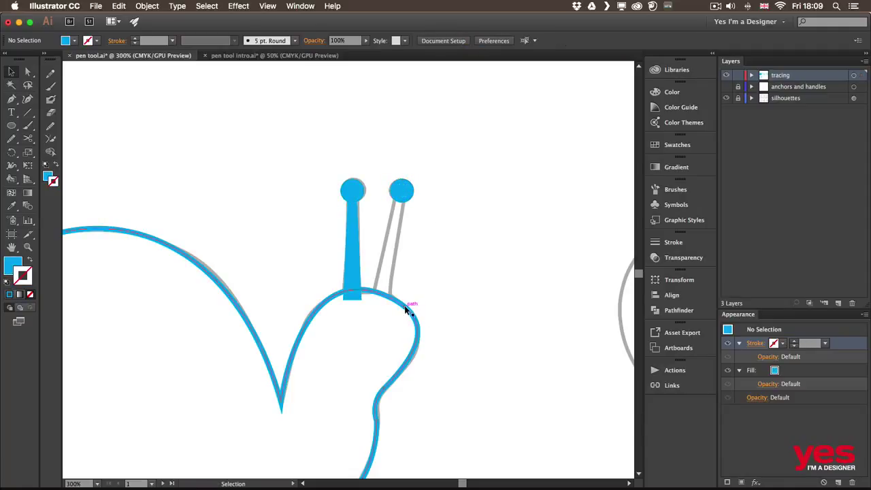
click(409, 306)
key(shift+x)
click(524, 262)
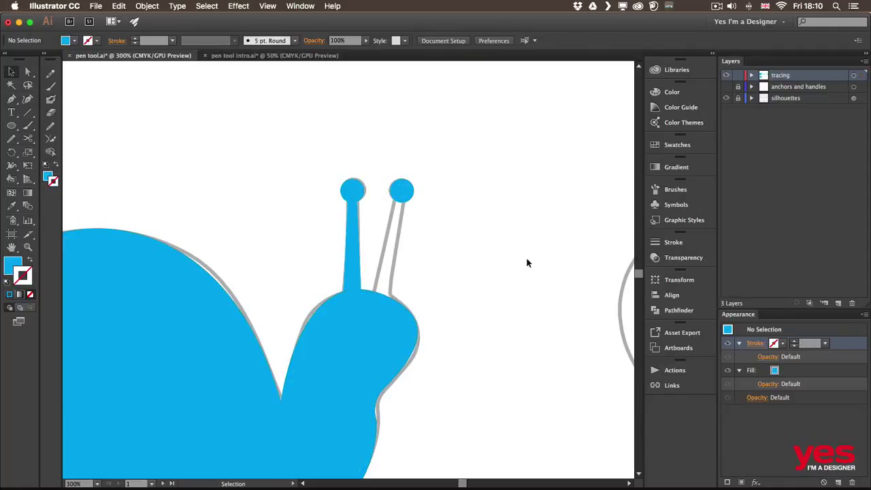
Duplicate the left eye stalk and rotate the copy about its base until it meets the right eye circle, then deselect it
click(351, 238)
drag(353, 230, 381, 226)
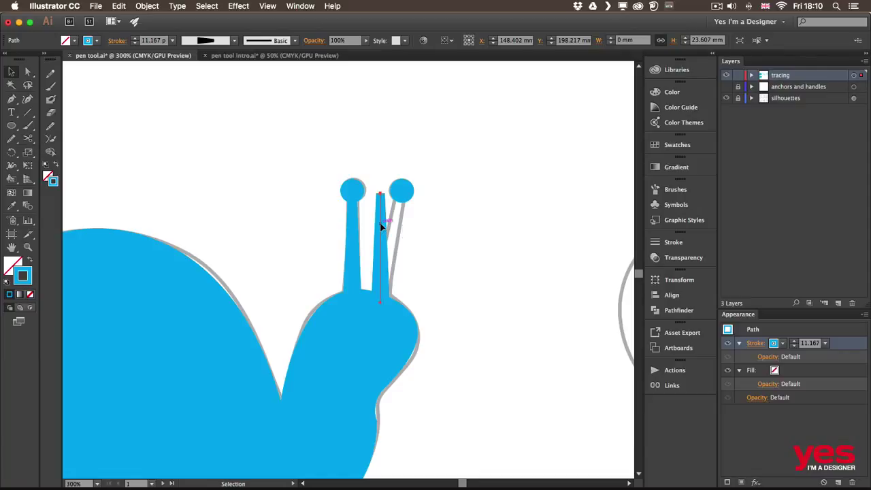
click(11, 152)
click(379, 302)
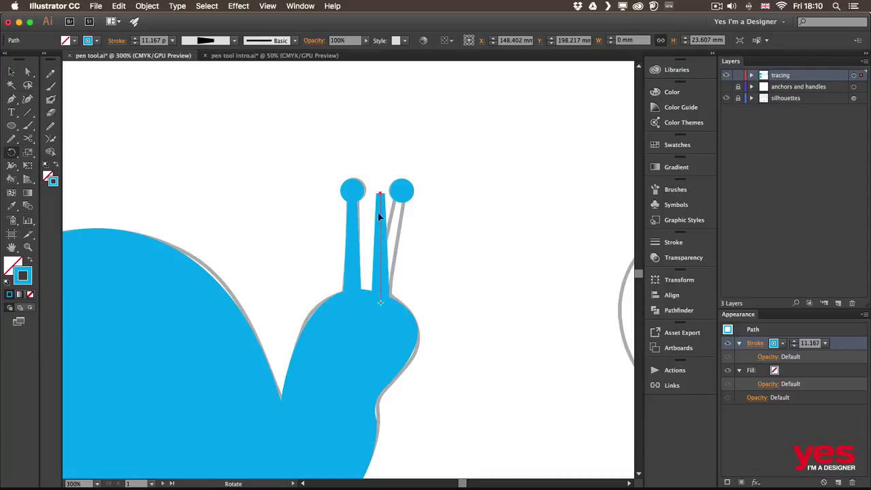
drag(379, 204, 400, 195)
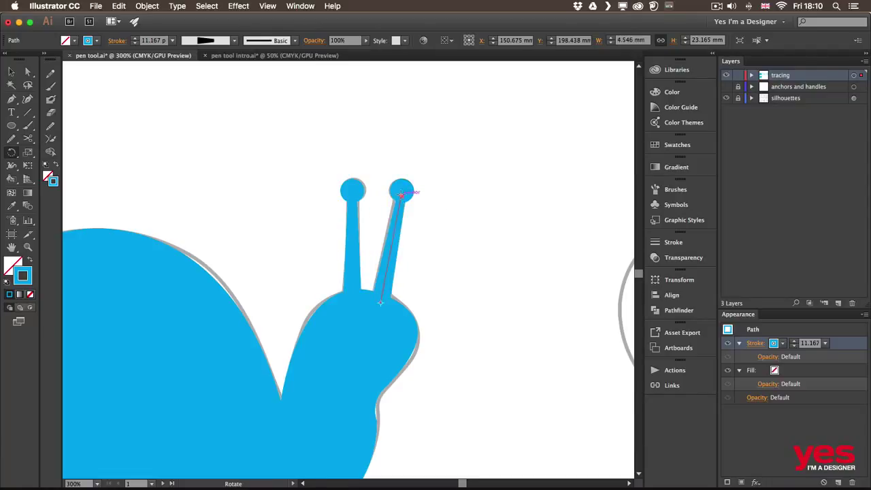
key(v)
click(449, 224)
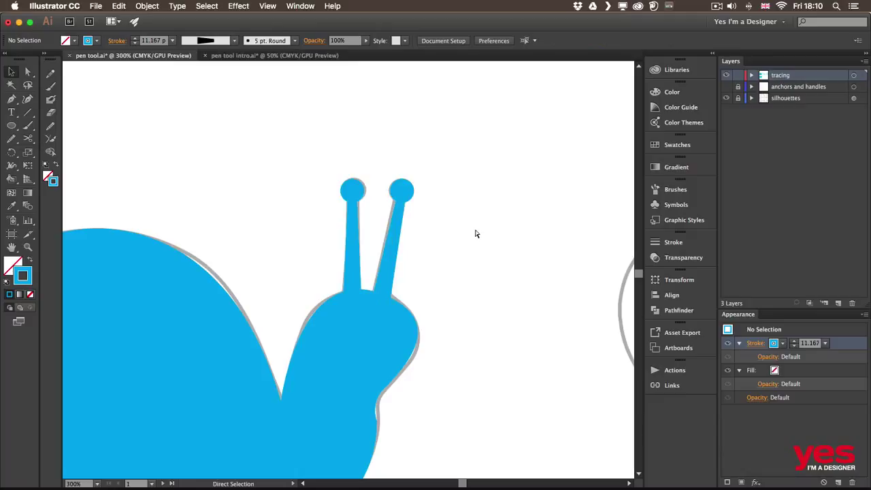
Select both tapered eye stalks and expand their appearance into filled shapes
scroll(431, 249, down, 2)
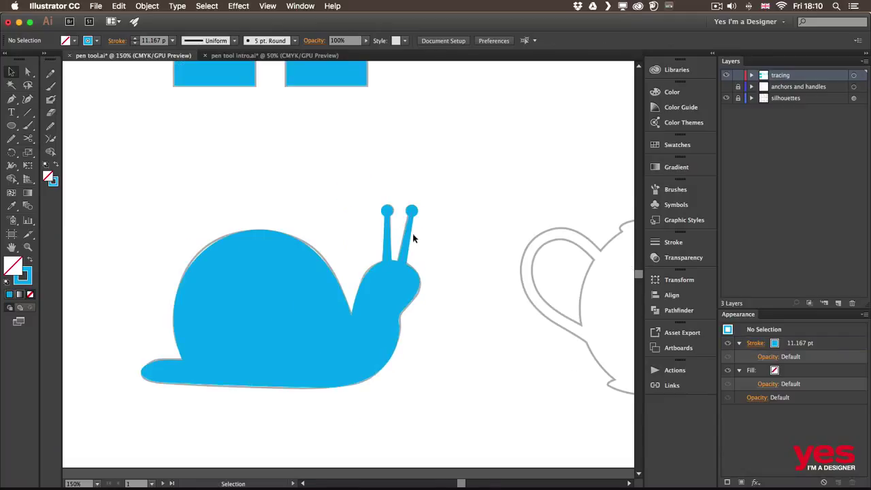
click(387, 240)
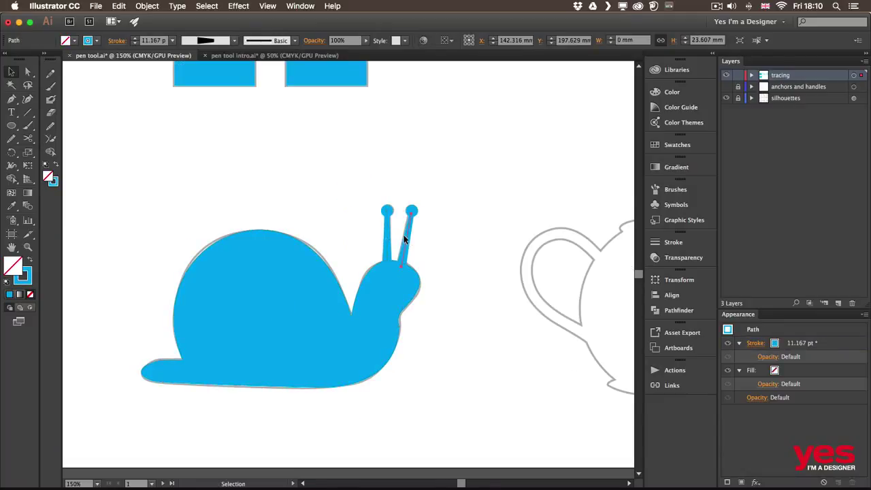
drag(446, 235, 374, 240)
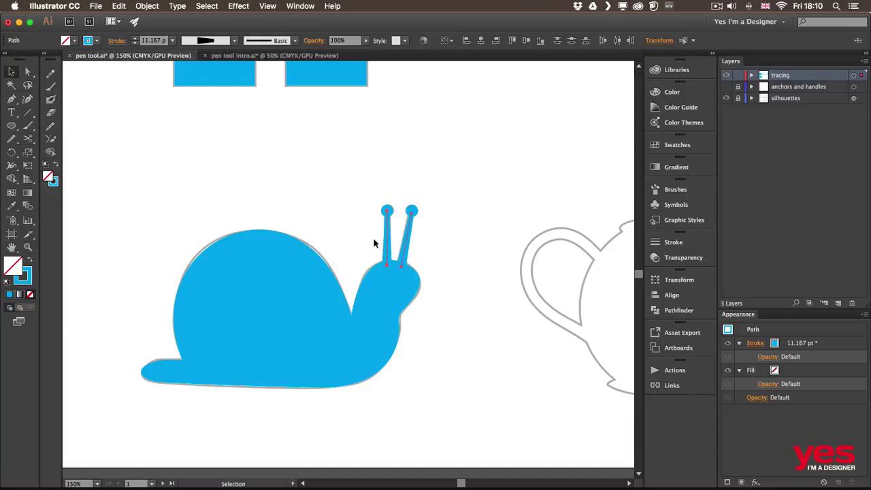
click(147, 6)
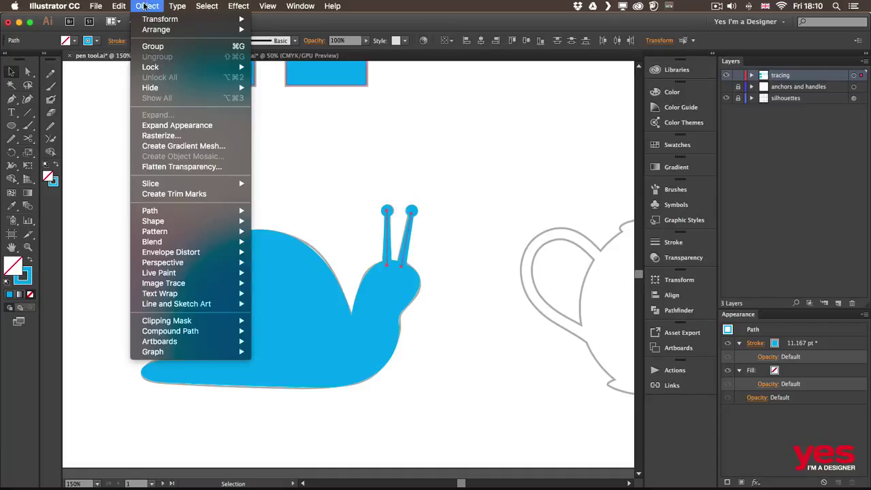
click(186, 127)
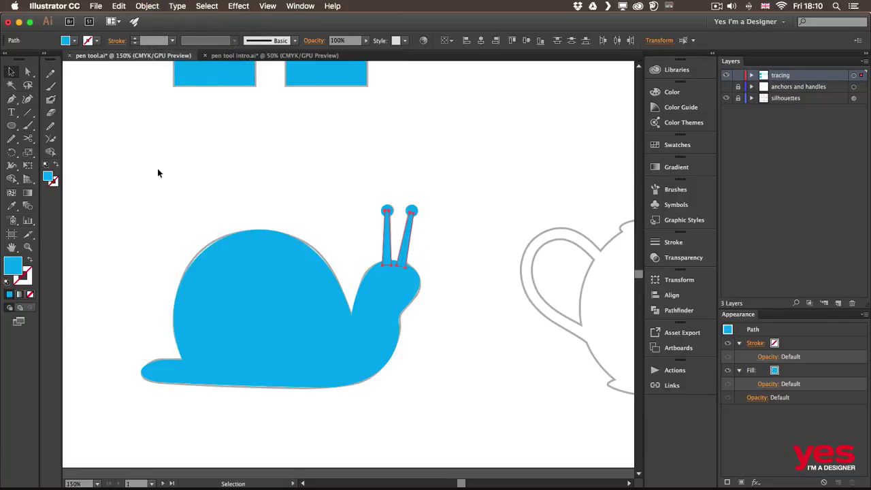
Select all the snail's shapes, merge them into one shape with the Shape Builder tool and deselect the result
drag(157, 172, 454, 396)
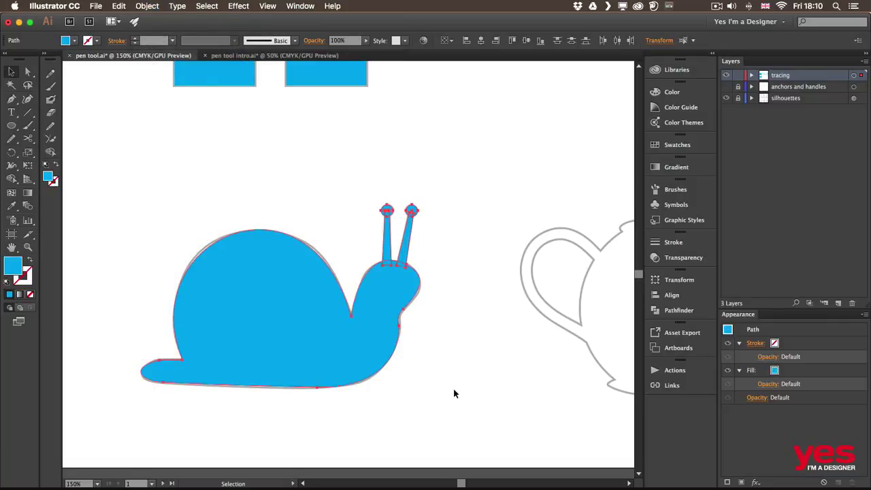
key(shift)
key(shift+m)
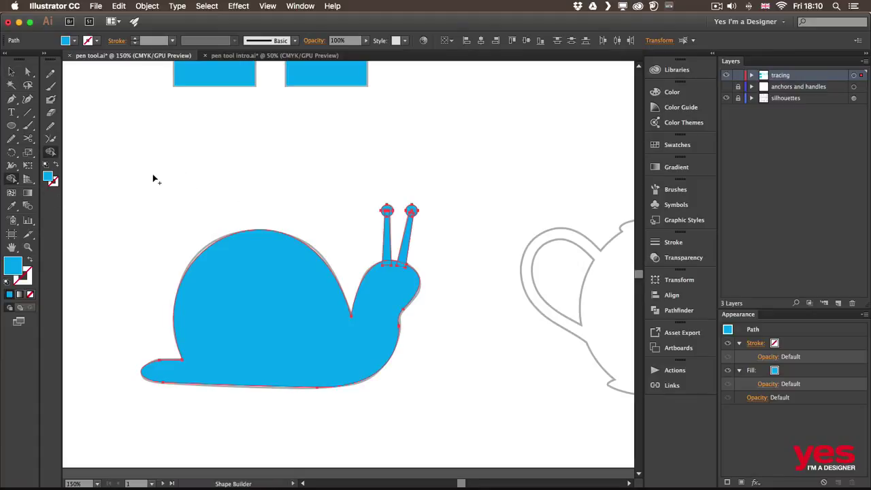
drag(156, 162, 460, 416)
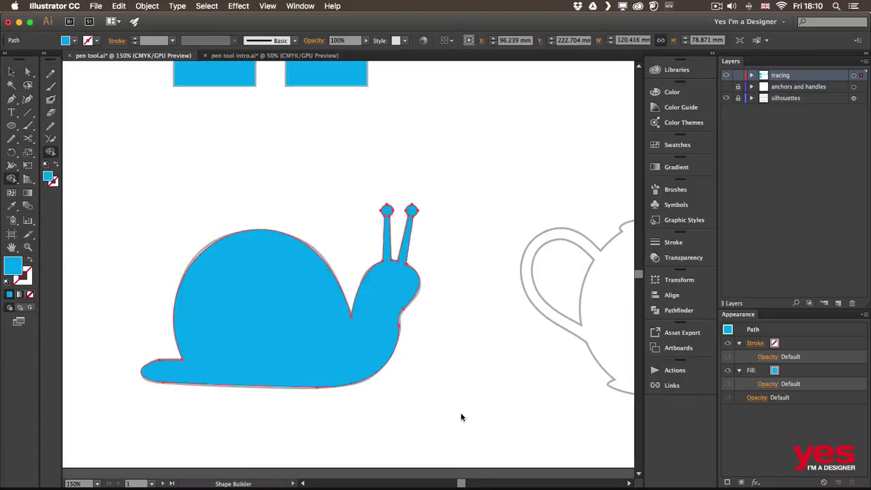
key(v)
click(447, 321)
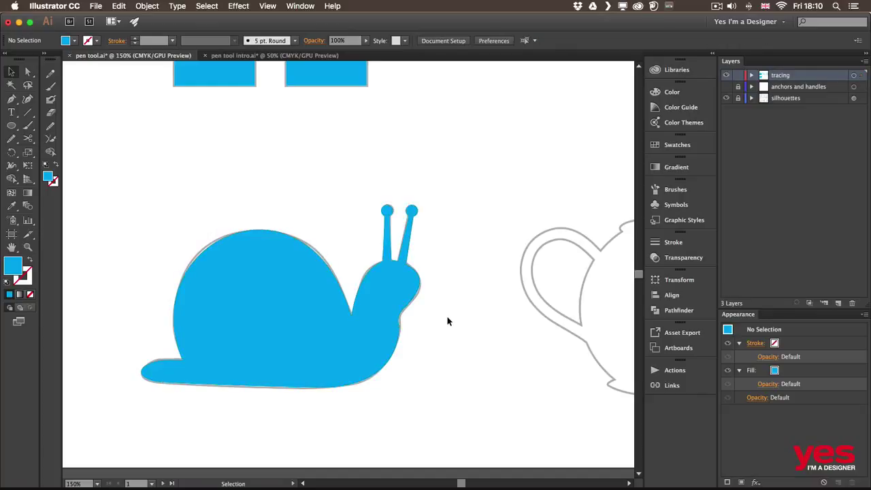
Select the merged snail to examine the anchor points around its head and eye stalks, and deselect it
key(a)
key(super+equal)
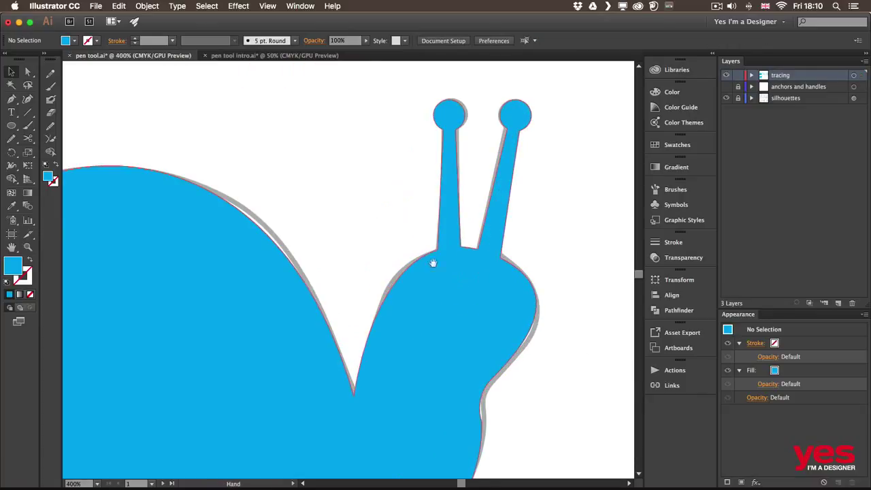
drag(376, 188, 262, 265)
click(343, 260)
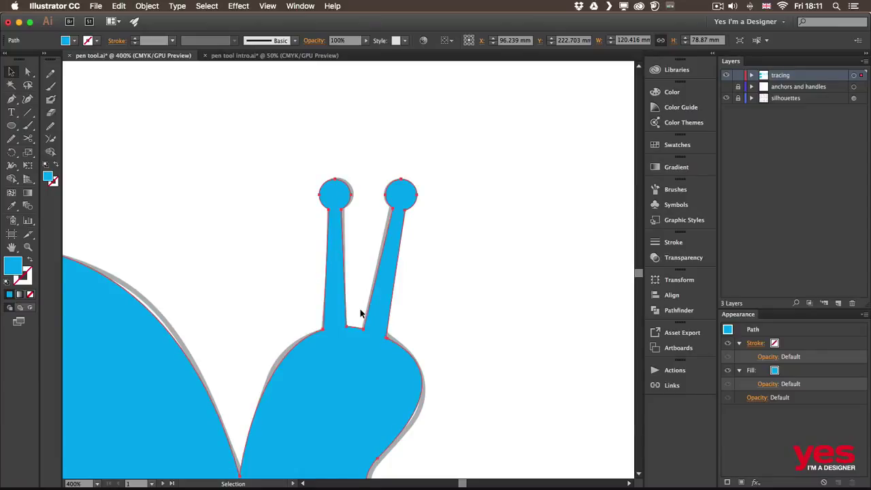
key(super+0)
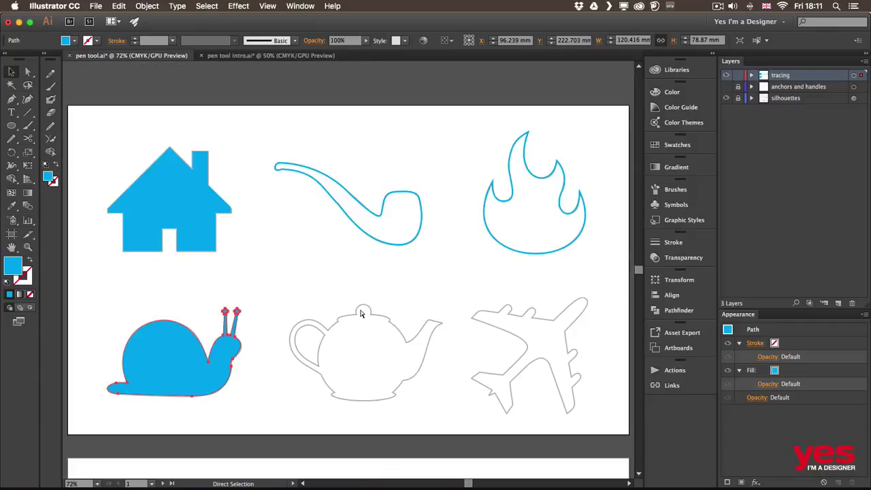
click(271, 293)
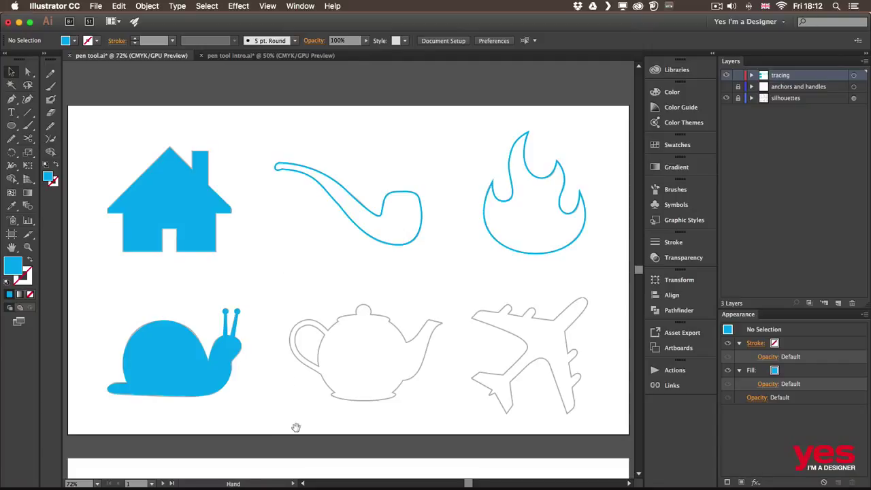
Start tracing the ponytailed head silhouette on the second artboard from the bridge of the nose to the forehead, with a 2 pt stroke
drag(295, 424, 286, 156)
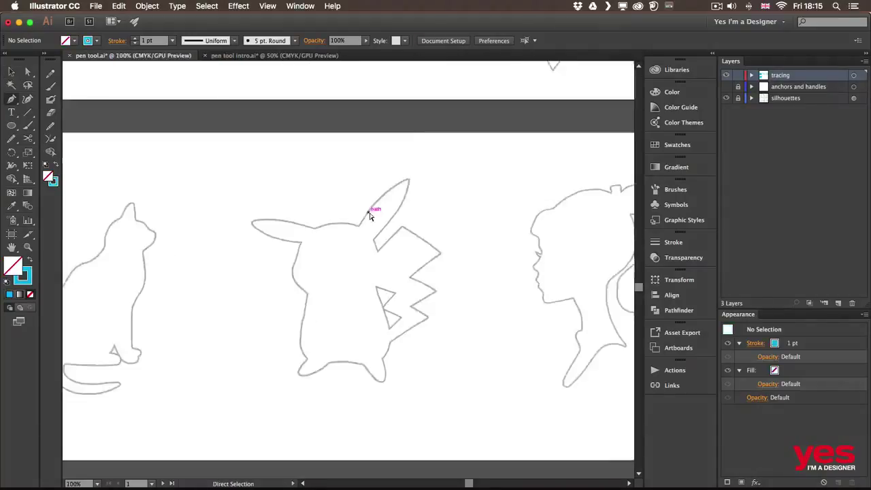
key(super+equal)
mouse_move(531, 235)
mouse_down()
mouse_move(200, 218)
mouse_move(159, 203)
mouse_up()
key(super+equal)
drag(214, 163, 205, 210)
click(208, 251)
key(super+equal)
click(793, 342)
click(793, 341)
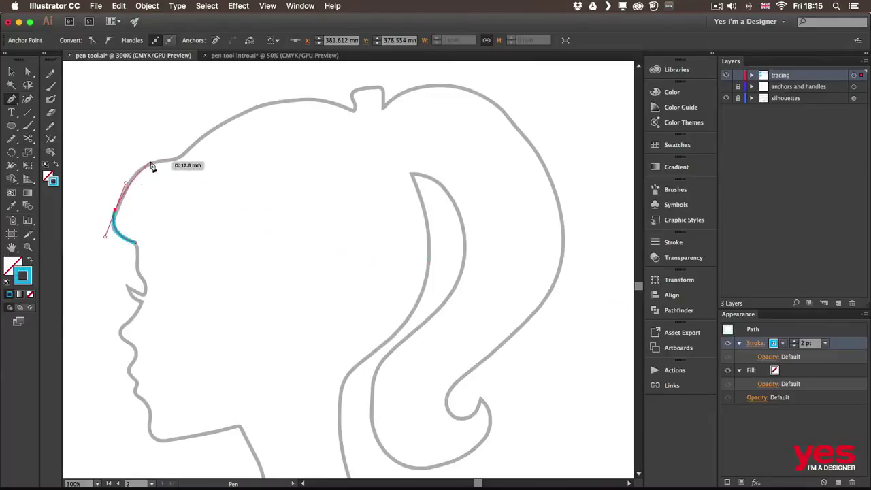
Trace the front hairline, the top of the head and the hair tie, ending at the corner where the ponytail begins
drag(158, 162, 181, 156)
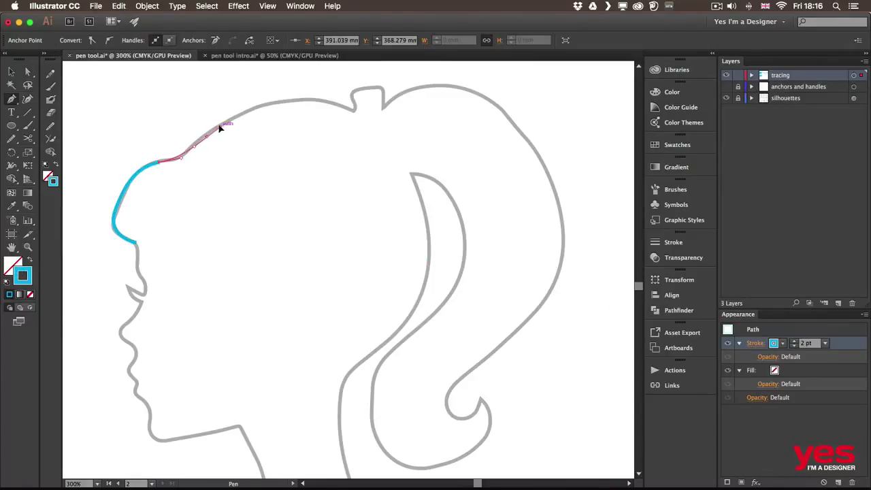
drag(354, 111, 408, 141)
drag(357, 89, 360, 207)
key(super+z)
key(super+plus)
click(360, 206)
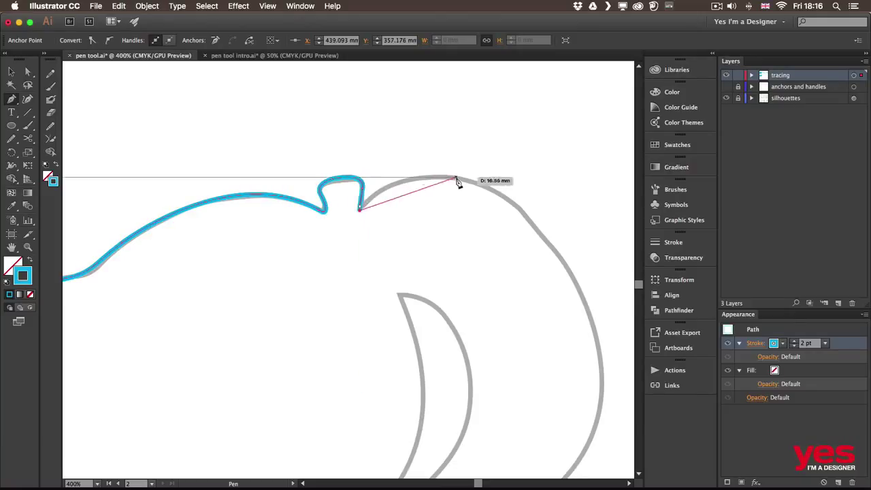
Trace the ponytail's outer edge over its top and down to the lower back bend
drag(475, 182, 555, 211)
drag(524, 279, 383, 228)
key(super+minus)
drag(397, 268, 414, 198)
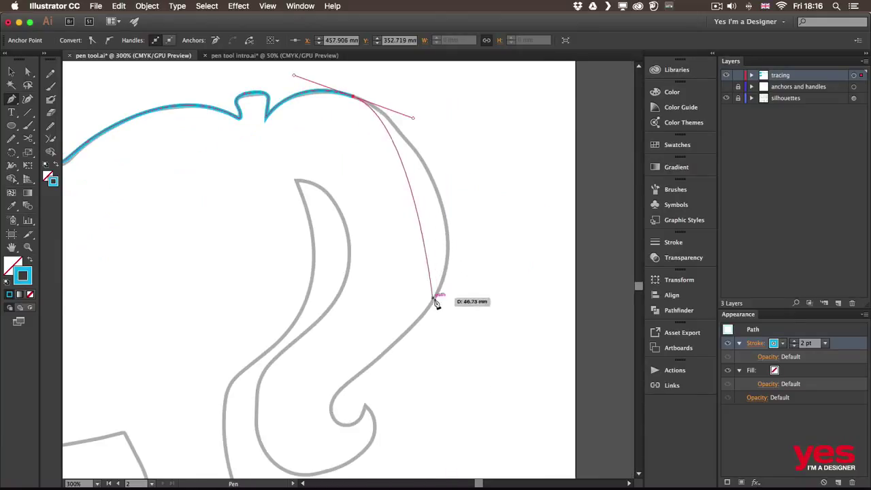
drag(435, 297, 411, 347)
Trace the ponytail's edge down into the small curl and up to its pointed tip, making the tip a corner
drag(467, 224, 415, 209)
drag(384, 293, 431, 209)
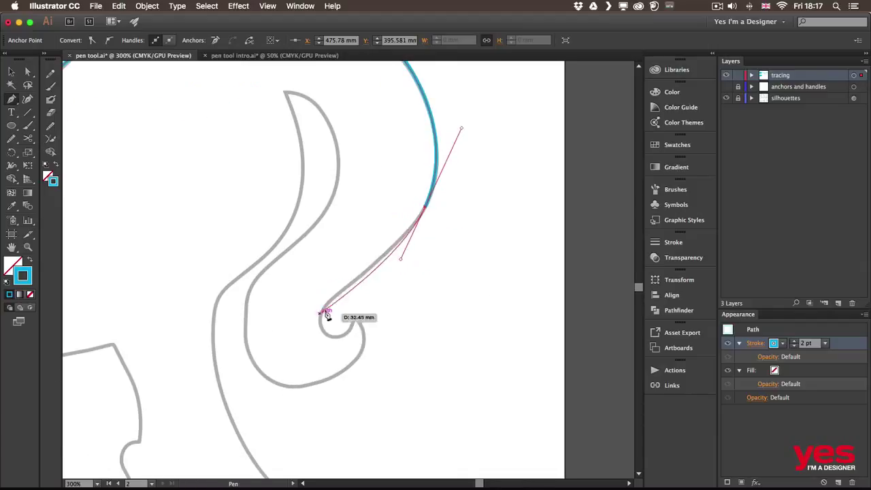
drag(318, 319, 315, 348)
drag(353, 317, 352, 294)
click(353, 317)
Trace the ponytail from the small curl's tip around its rounded lower end and up to the narrow point of its inner edge
drag(239, 373, 248, 340)
drag(308, 353, 222, 322)
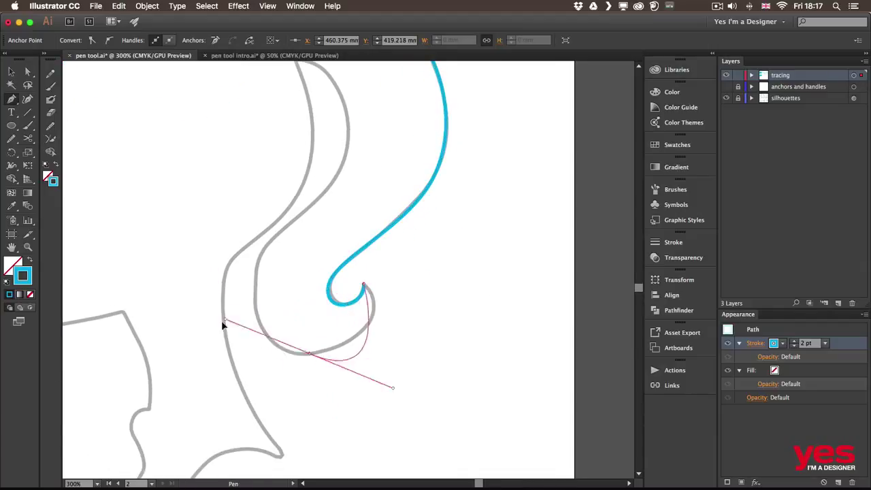
drag(215, 370, 243, 365)
drag(295, 219, 347, 172)
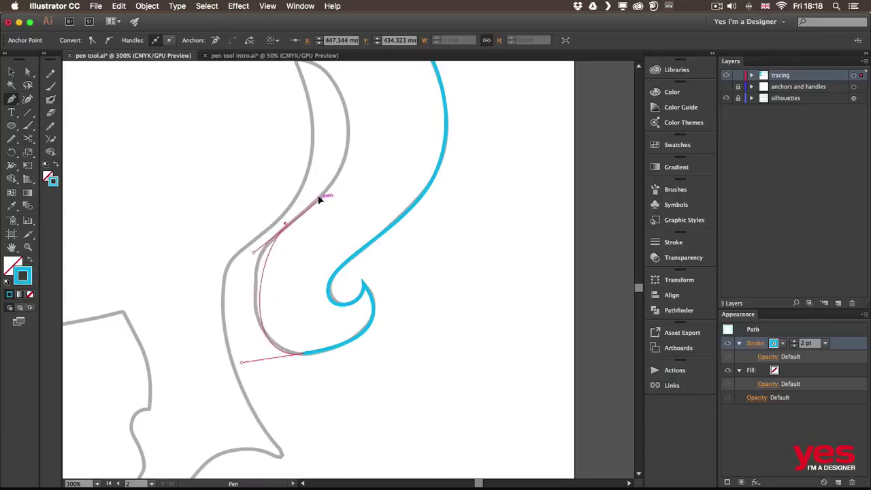
drag(318, 199, 334, 185)
Trace the ponytail's inner edge up to the pointed top of the gap behind the head, making that point a corner
scroll(351, 211, up, 3)
drag(310, 148, 202, 82)
drag(416, 218, 398, 156)
drag(349, 274, 254, 342)
drag(399, 158, 317, 171)
Trace the back of the head from the top of the gap down the neck to the pointed end at the back of the shoulder
drag(274, 324, 178, 400)
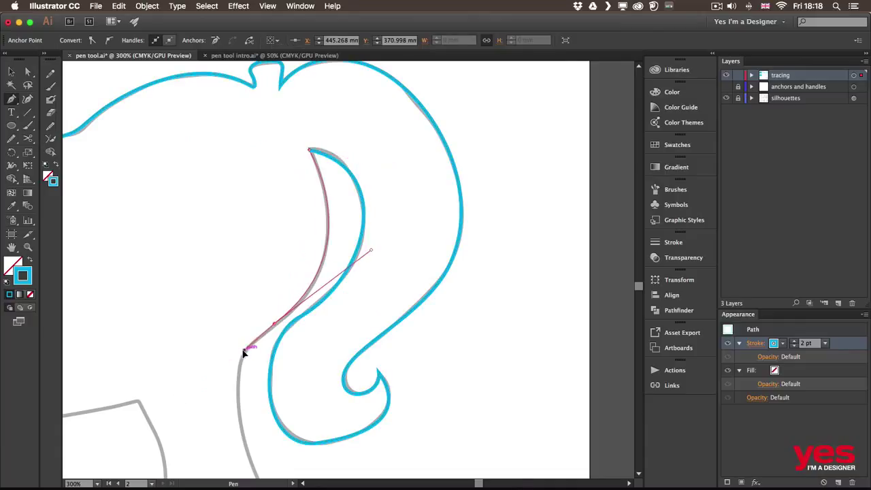
scroll(225, 402, down, 10)
drag(351, 358, 439, 404)
scroll(289, 159, up, 3)
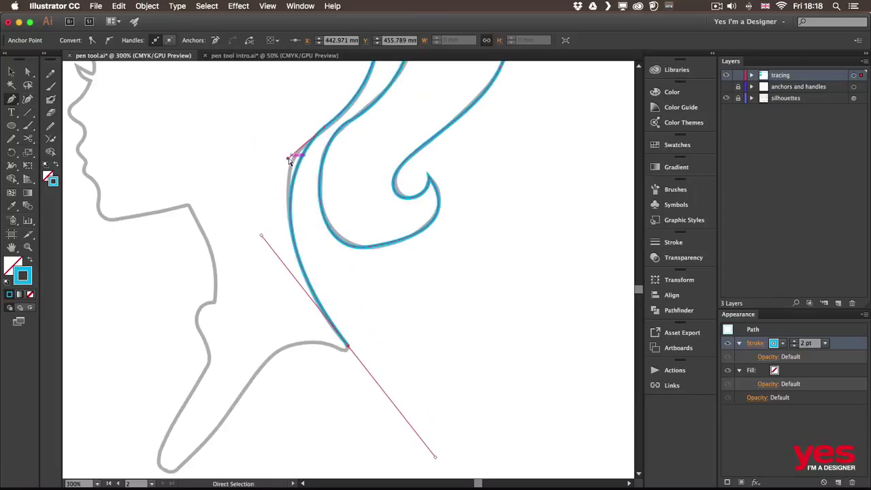
Adjust the direction handles of the back-of-neck curve so it follows the silhouette more closely
drag(289, 160, 271, 160)
key(super+z)
super+click(325, 128)
drag(261, 236, 268, 225)
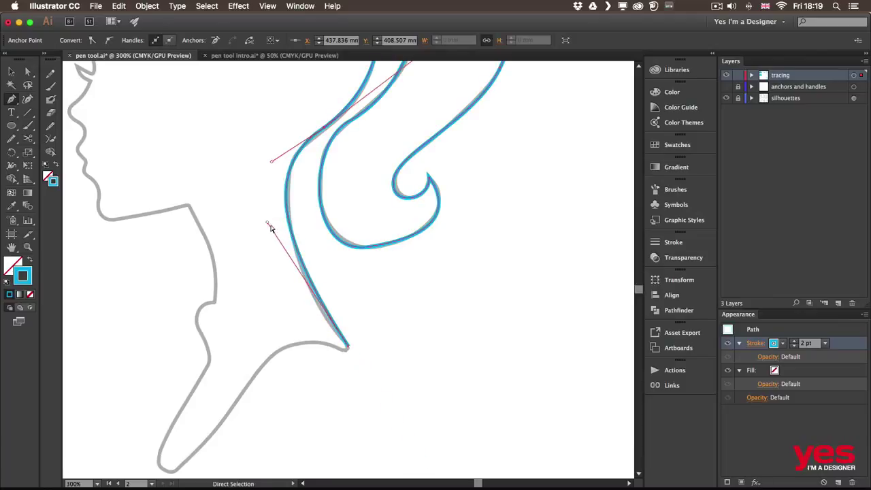
Make the back shoulder point a corner and trace the lower edge down and around the rounded tip of the bust
click(345, 346)
drag(297, 343, 281, 355)
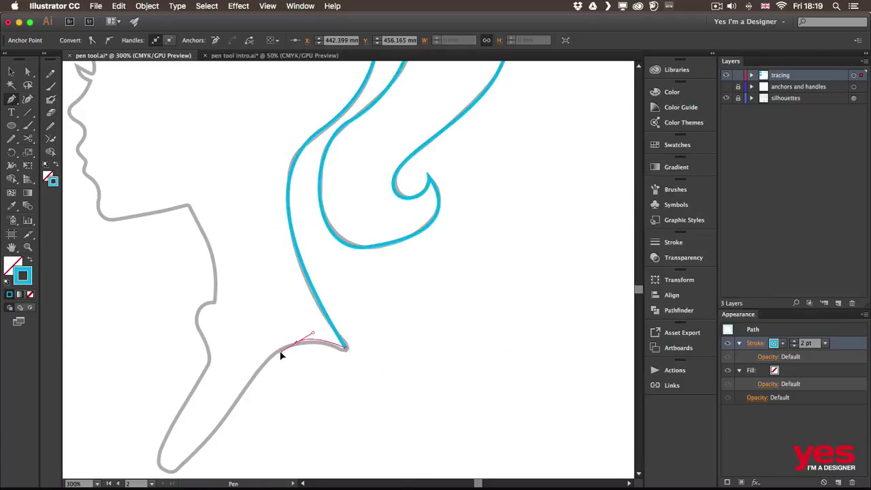
scroll(445, 350, down, 5)
scroll(445, 349, left, 8)
drag(359, 356, 325, 385)
drag(334, 344, 347, 329)
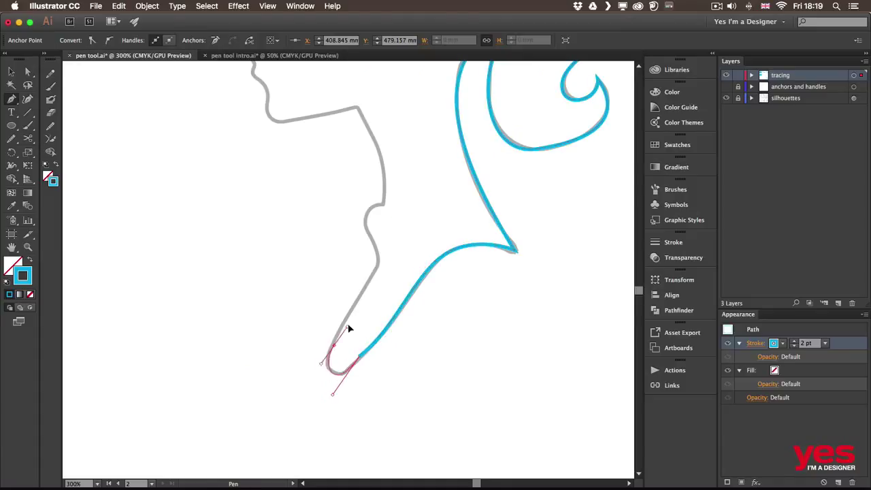
Trace the front edge from the bust's rounded tip up past the notch and along the throat to the corner under the jaw
drag(377, 249, 417, 203)
key(super+z)
drag(372, 219, 370, 225)
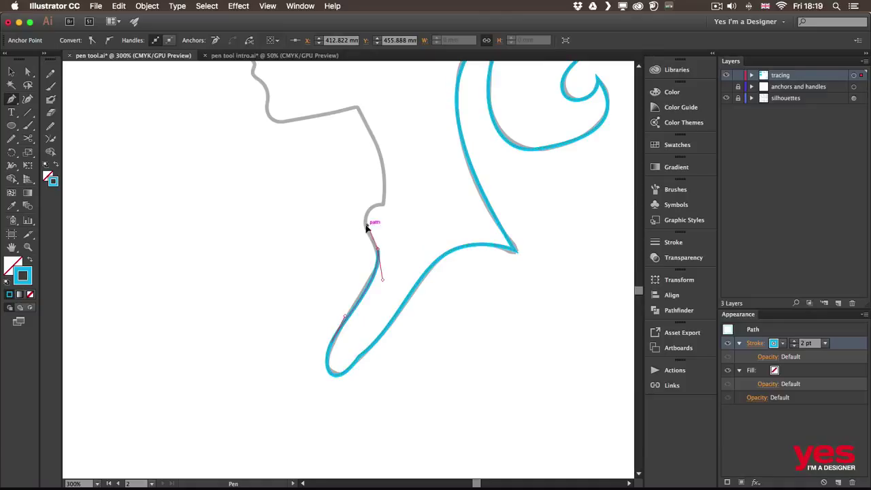
drag(419, 191, 387, 147)
drag(324, 181, 318, 321)
click(352, 246)
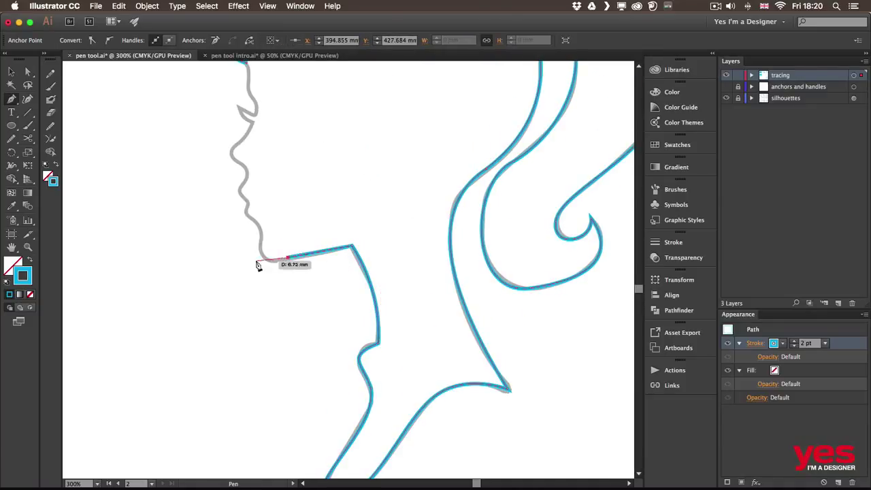
Trace the underside of the jaw, the chin and the lips up to the base of the nose
drag(261, 237, 272, 288)
click(246, 215)
drag(265, 257, 264, 243)
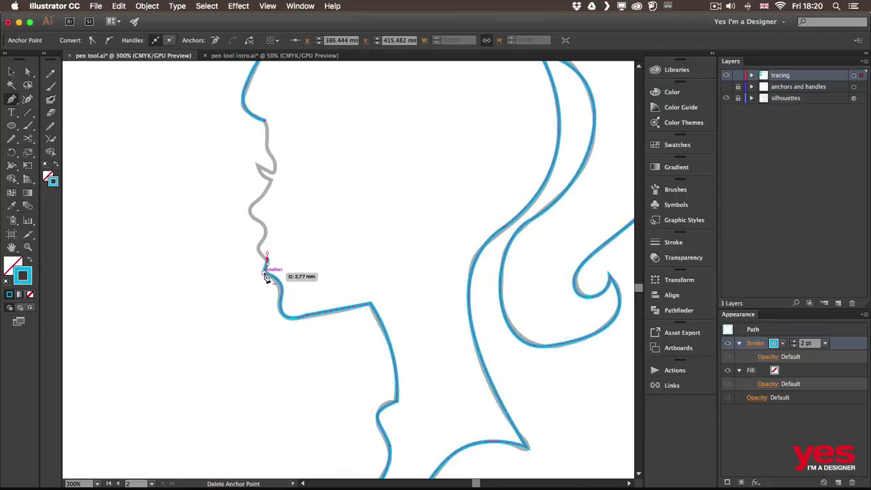
drag(264, 273, 324, 327)
key(super+equal)
Trace around the tip of the nose and up its bridge to the corner below the eyelash
drag(302, 312, 321, 271)
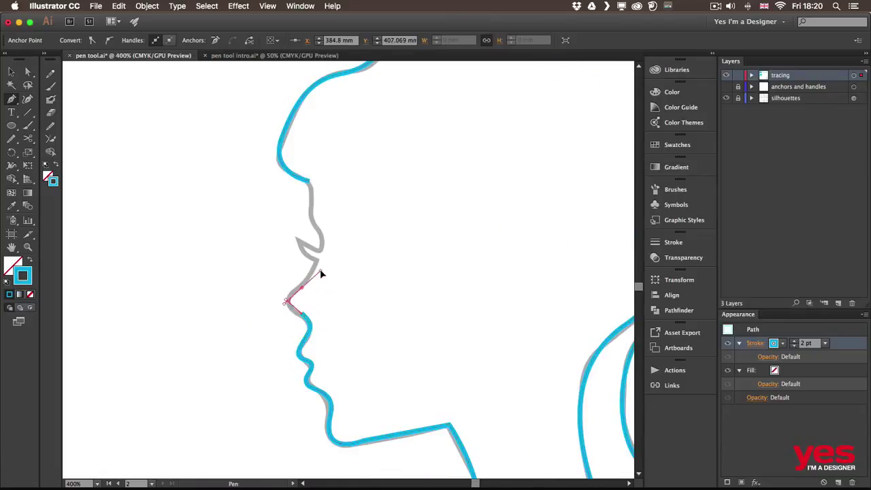
key(super+z)
drag(286, 300, 279, 304)
drag(317, 258, 340, 240)
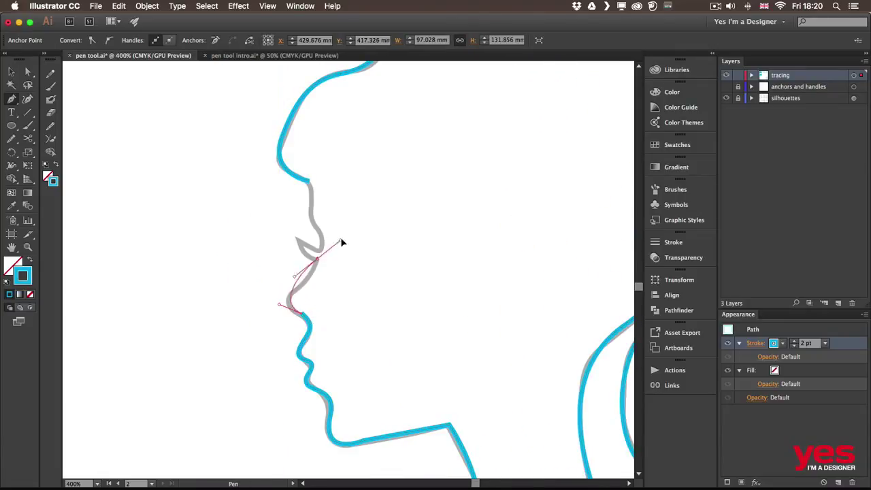
key(super+z)
drag(300, 283, 322, 267)
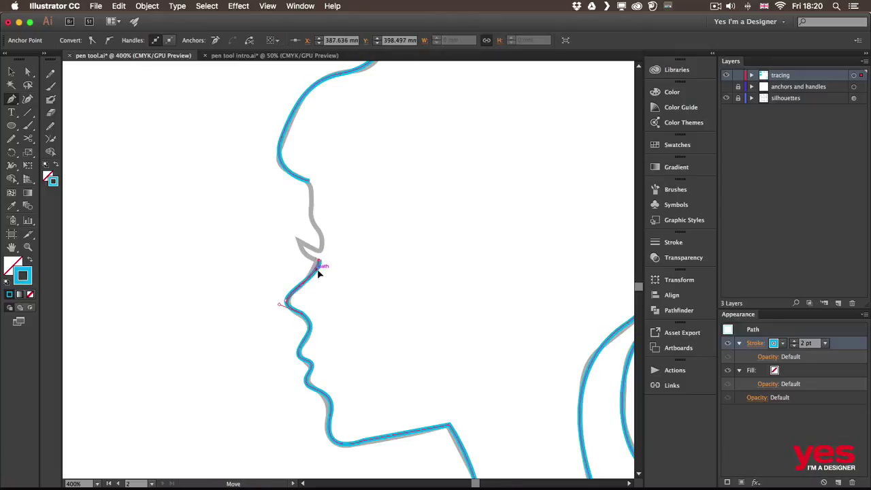
Trace the eyelash and the brow, and close the head path at its starting anchor below the fringe
drag(297, 239, 317, 195)
click(320, 250)
drag(309, 181, 299, 153)
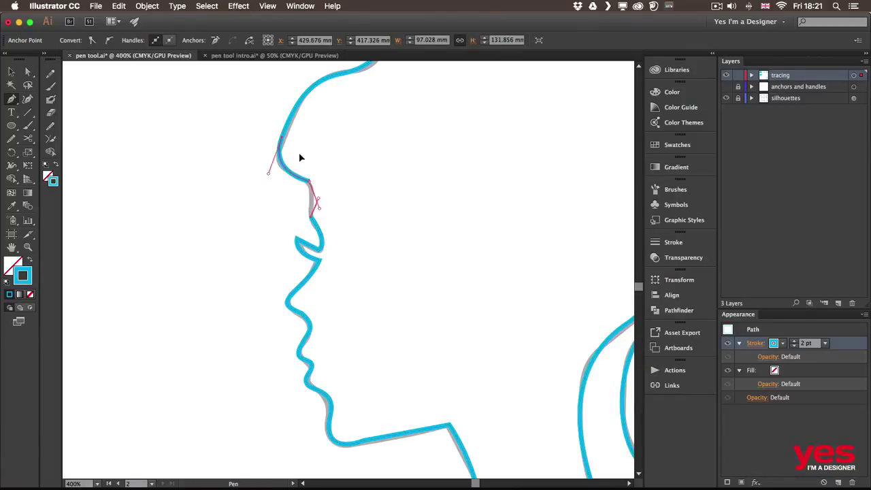
key(super+z)
key(super+z)
drag(300, 201, 308, 163)
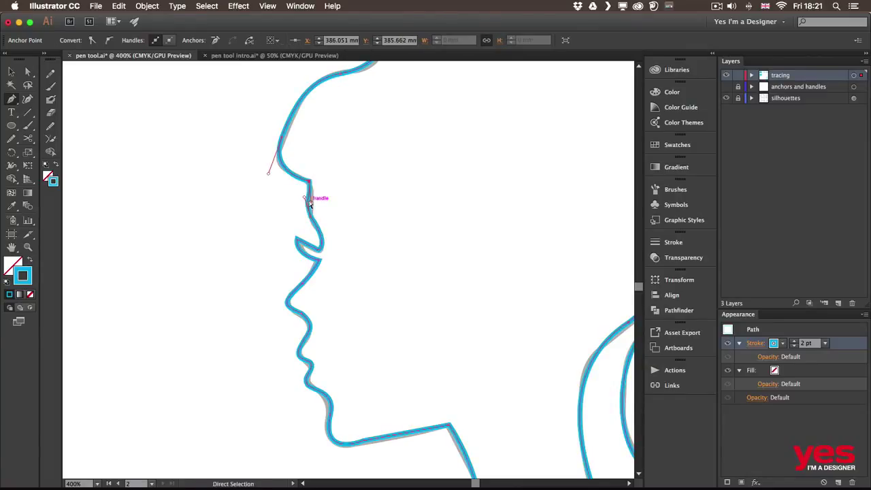
Swap the fill and stroke of the closed head path so it has a solid blue fill and no stroke
key(v)
click(209, 247)
key(super+1)
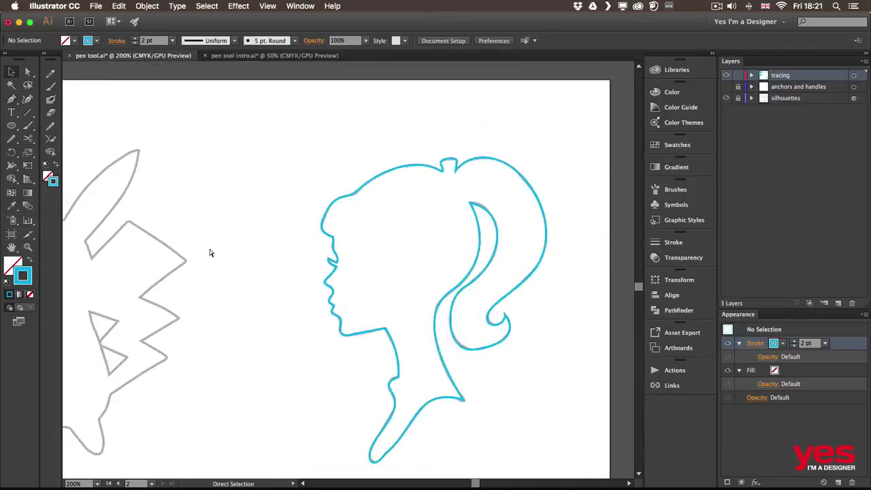
key(shift+x)
mouse_move(318, 196)
mouse_down()
mouse_move(485, 373)
mouse_move(401, 310)
mouse_up()
click(485, 373)
Select all anchor points of the filled head silhouette to examine their placement and direction handles
key(super+equal)
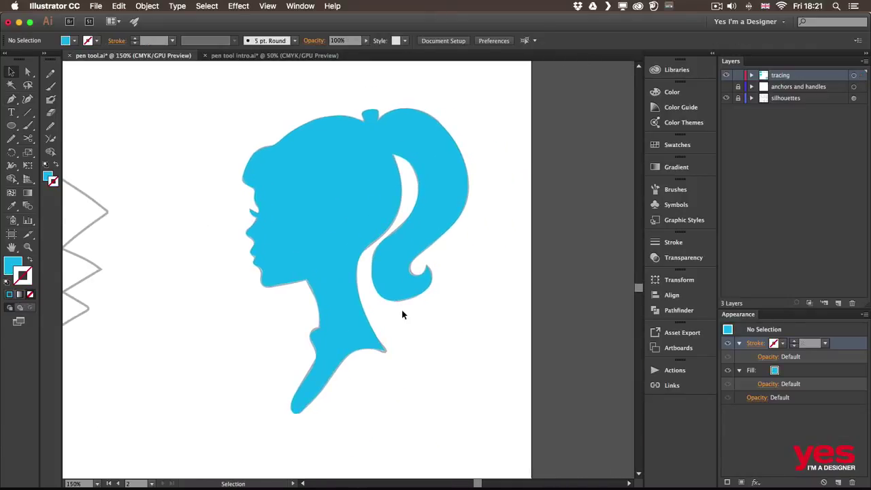
drag(223, 95, 503, 452)
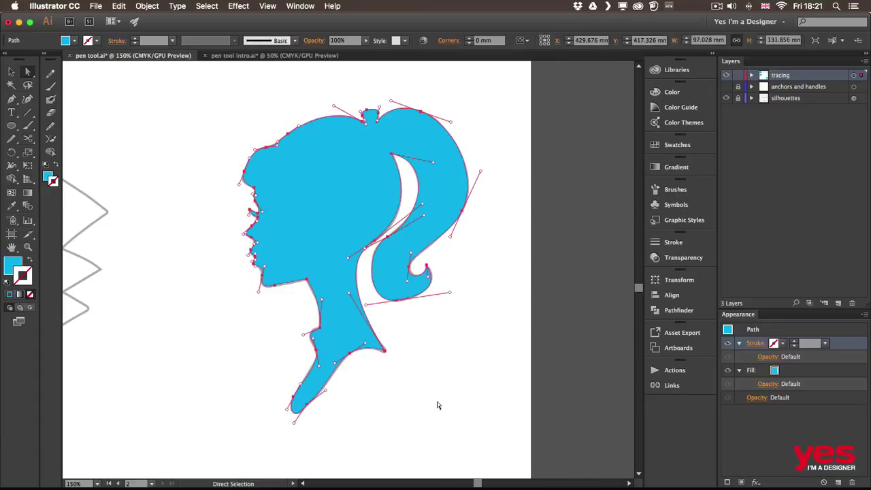
key(super)
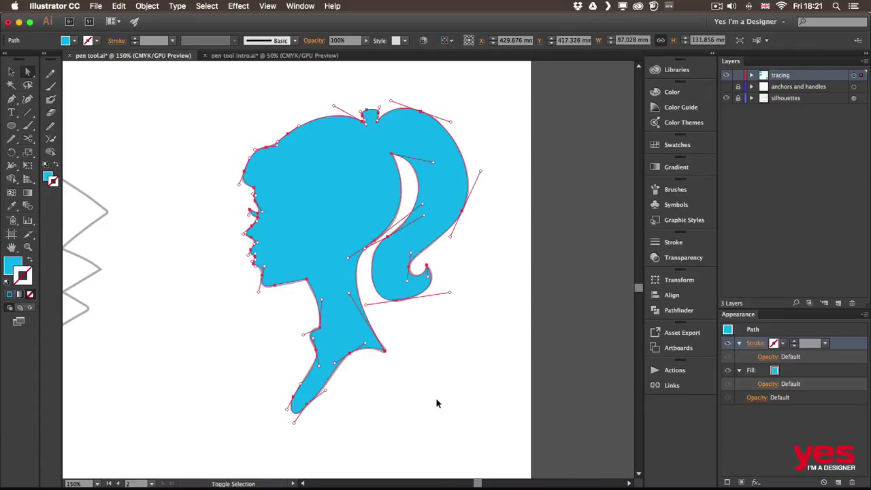